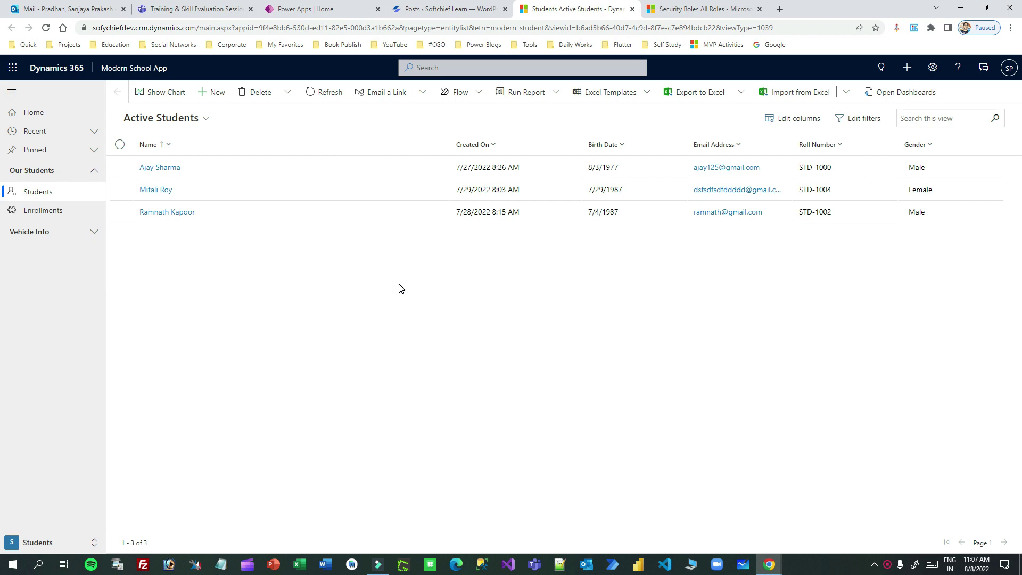
# Step: Open the Enrollments list under Our Students in the Modern School App
pyautogui.click(45, 210)
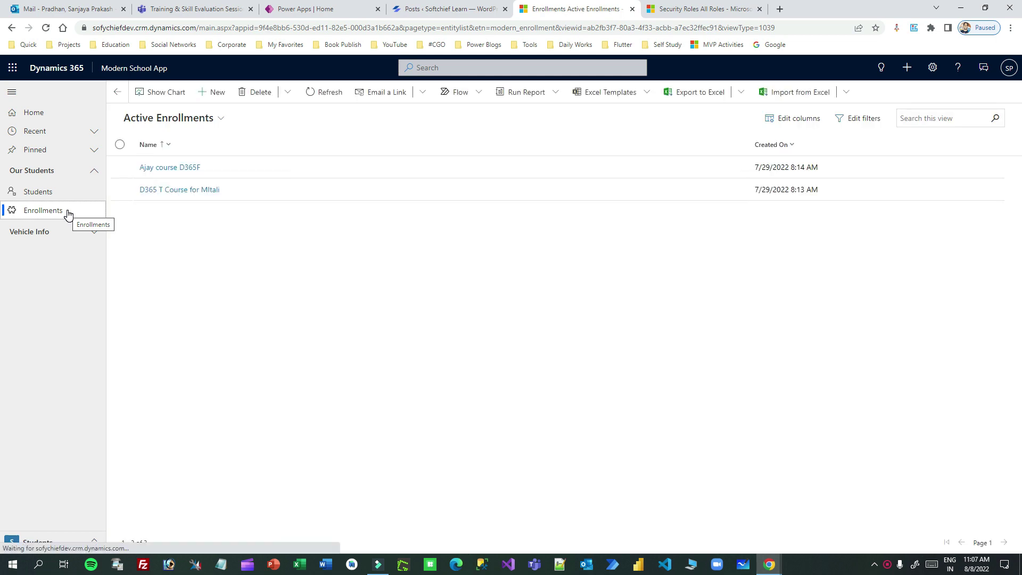
# Step: Start a new Enrollment record and try filling its Course lookup
pyautogui.click(216, 94)
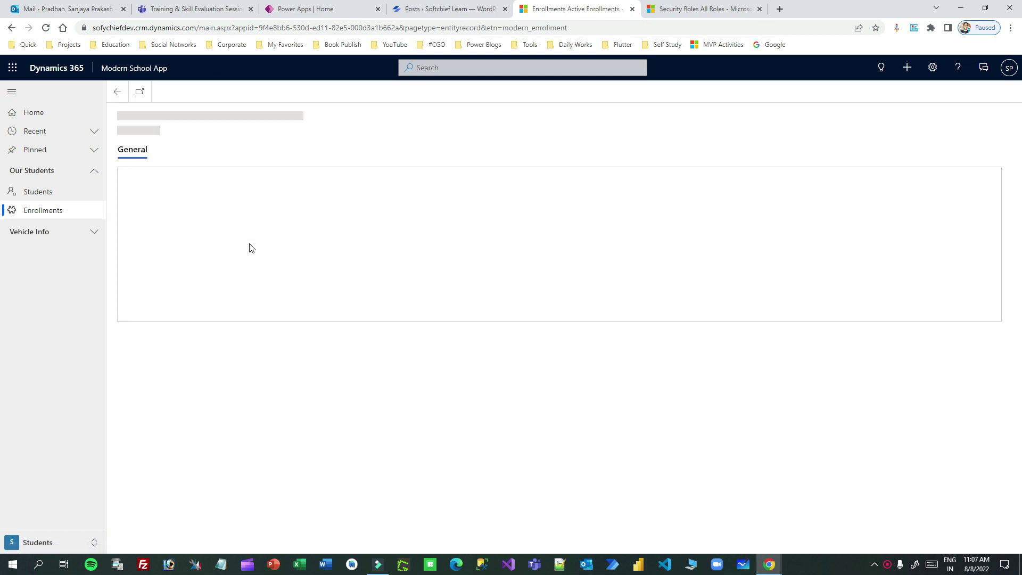
pyautogui.moveTo(133, 199); pyautogui.dragTo(160, 205)
pyautogui.click(150, 200)
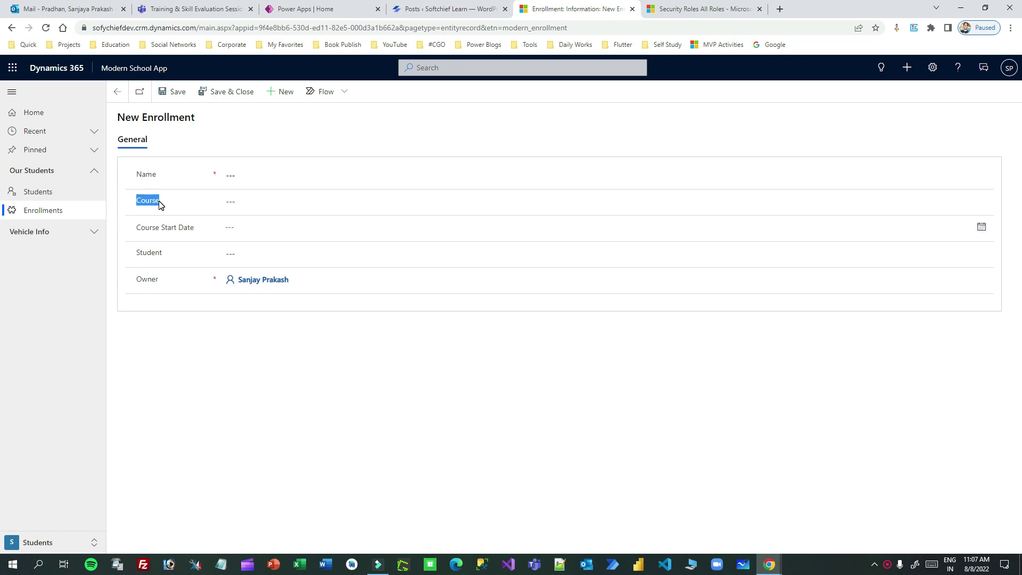
pyautogui.click(139, 205)
pyautogui.moveTo(139, 205); pyautogui.dragTo(160, 205)
# Step: Retry the Course lookup for searching, then close it without choosing a course
pyautogui.moveTo(143, 118); pyautogui.dragTo(205, 121)
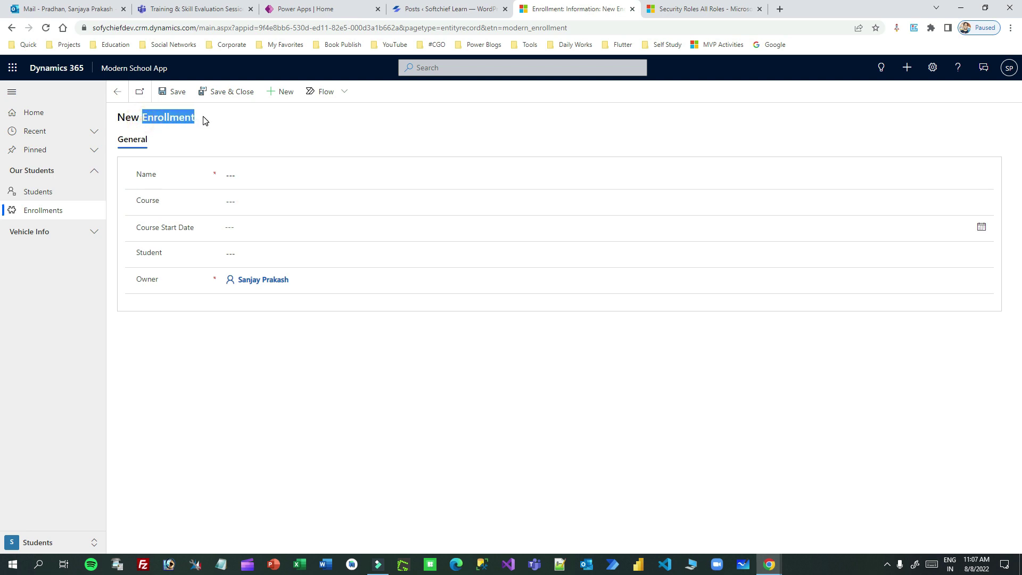
pyautogui.click(138, 201)
pyautogui.moveTo(138, 204); pyautogui.dragTo(153, 204)
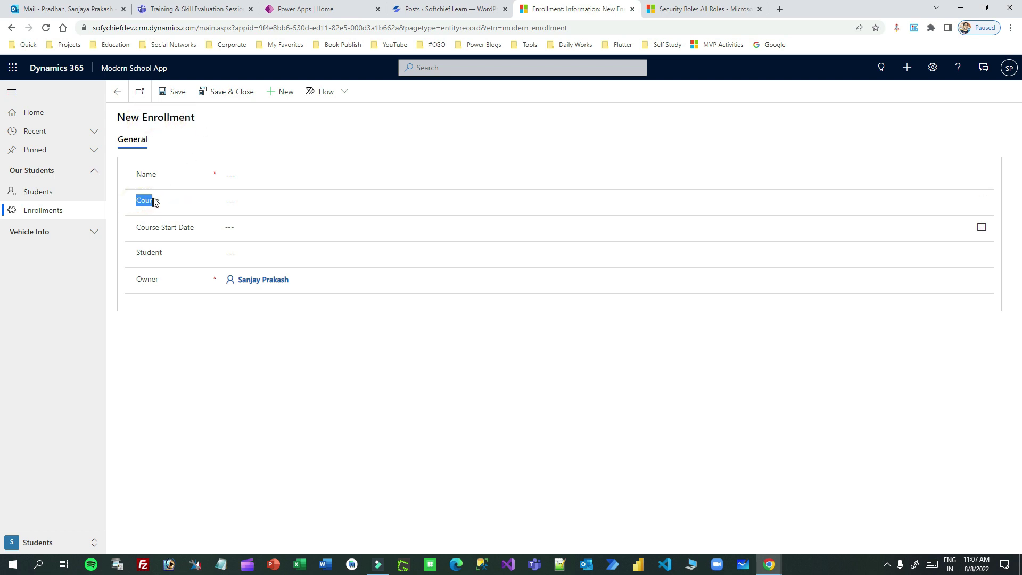
pyautogui.click(243, 205)
pyautogui.moveTo(138, 207)
pyautogui.mouseDown()
pyautogui.moveTo(136, 193)
pyautogui.moveTo(158, 202)
pyautogui.mouseUp()
pyautogui.moveTo(148, 118); pyautogui.dragTo(197, 124)
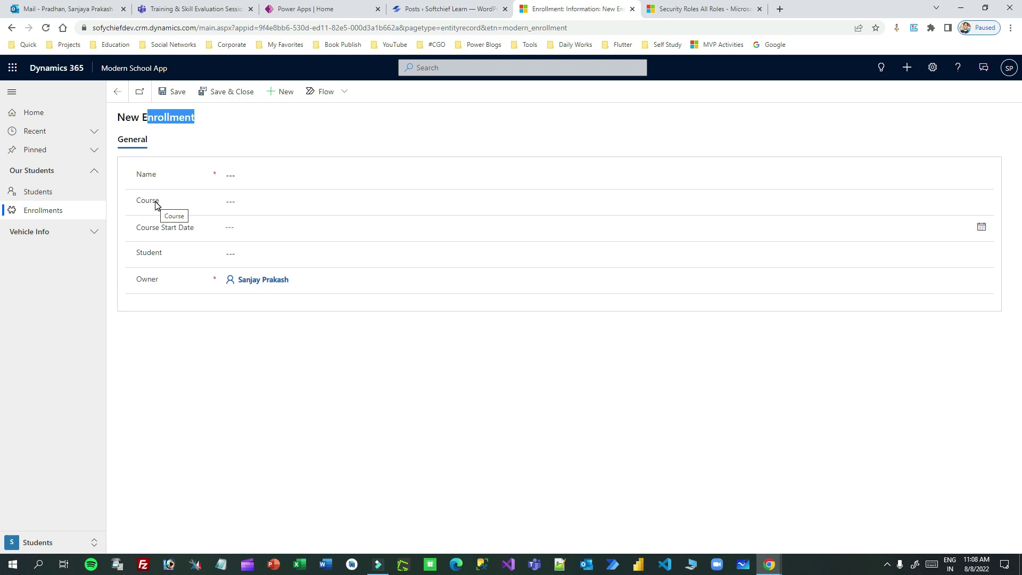
pyautogui.click(281, 202)
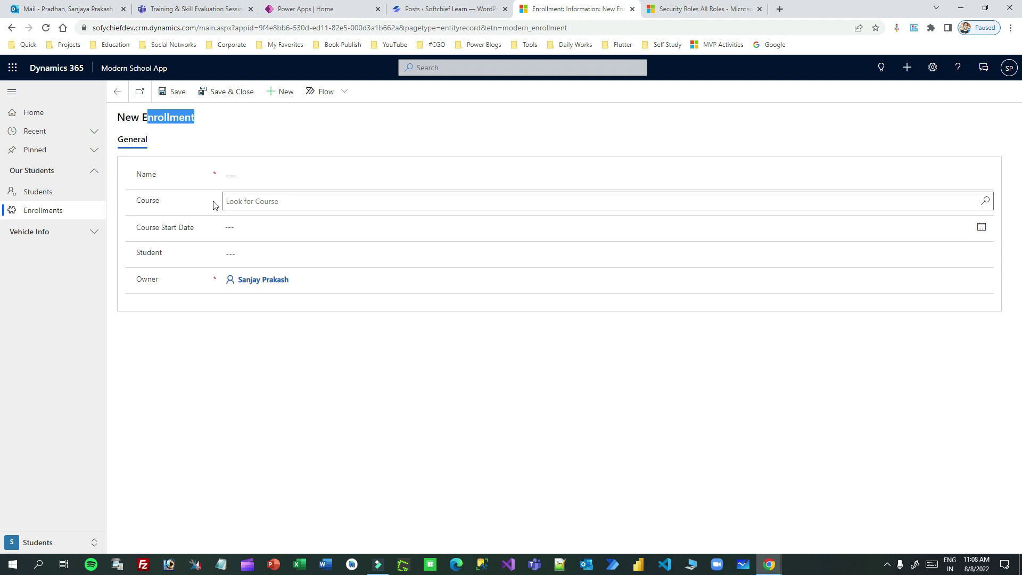
pyautogui.click(187, 201)
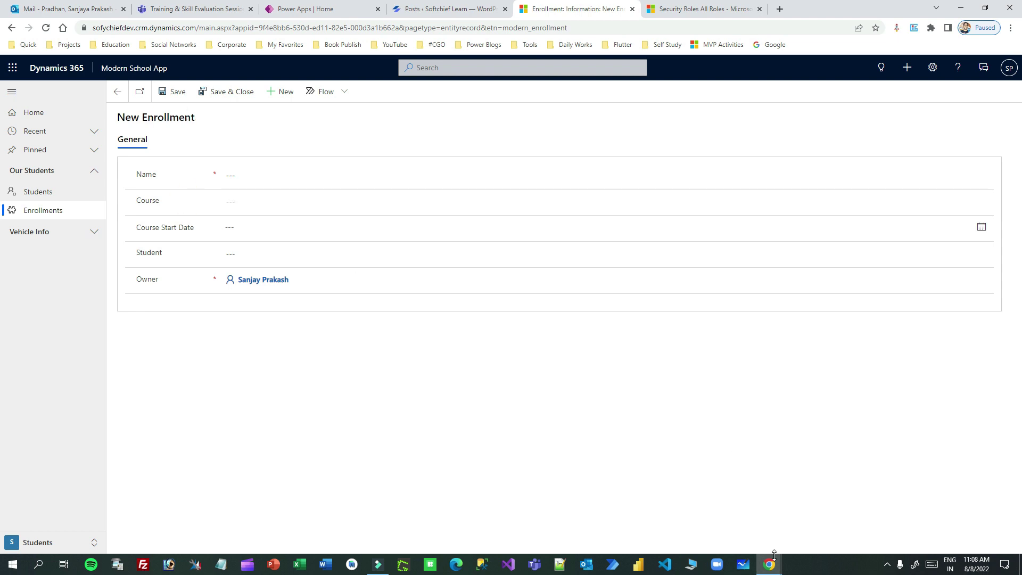
# Step: Bring up the Salesperson security role and show its Custom Entities privileges
pyautogui.moveTo(772, 561)
pyautogui.click(862, 514)
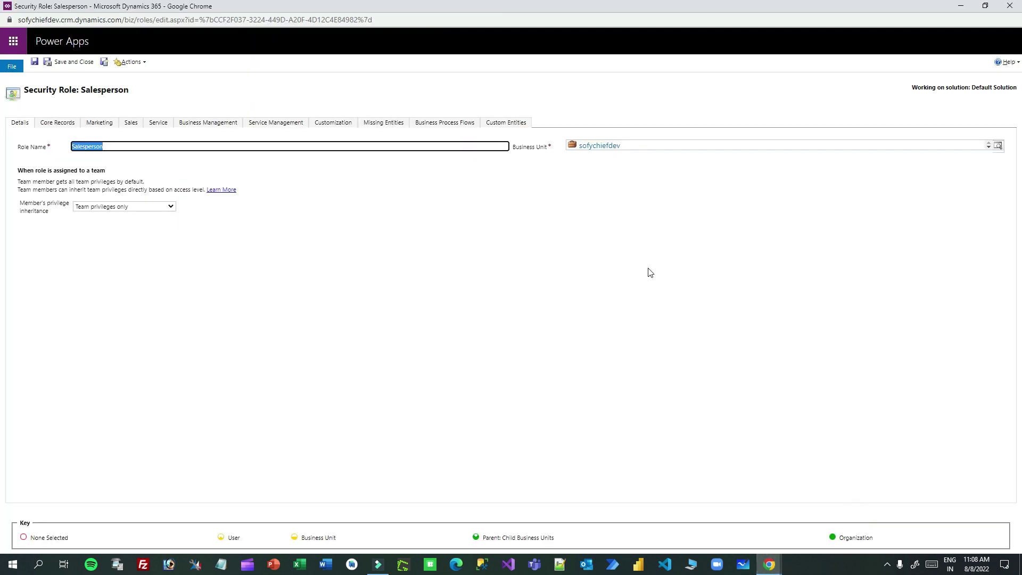
pyautogui.click(505, 122)
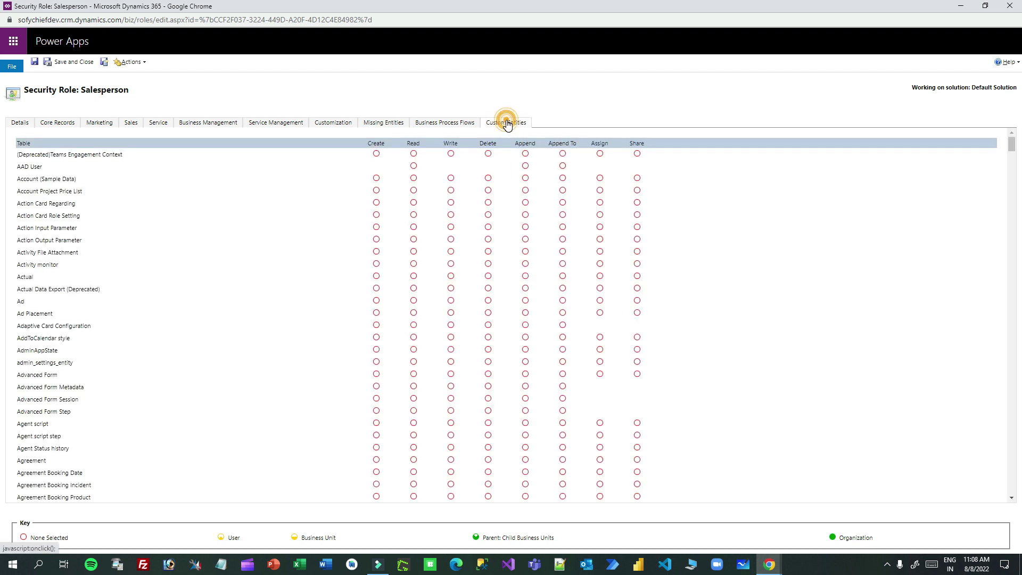
pyautogui.click(81, 87)
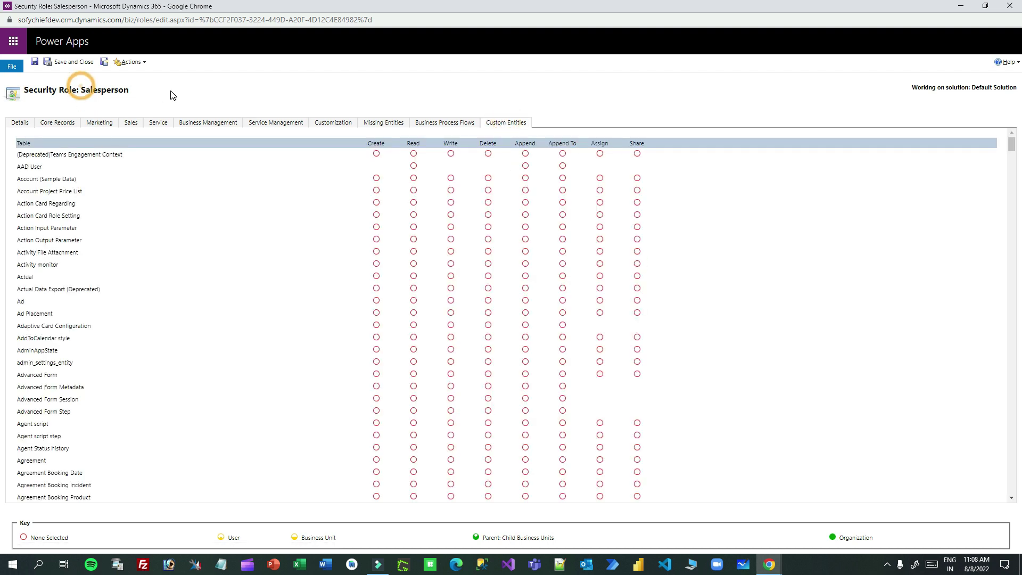
pyautogui.moveTo(172, 94); pyautogui.dragTo(173, 93)
# Step: Search the page for 'cour' to locate the Course privileges row
pyautogui.hotkey('ctrl', 'f')
pyautogui.write('ac')
pyautogui.press('BackSpace')
pyautogui.press('BackSpace')
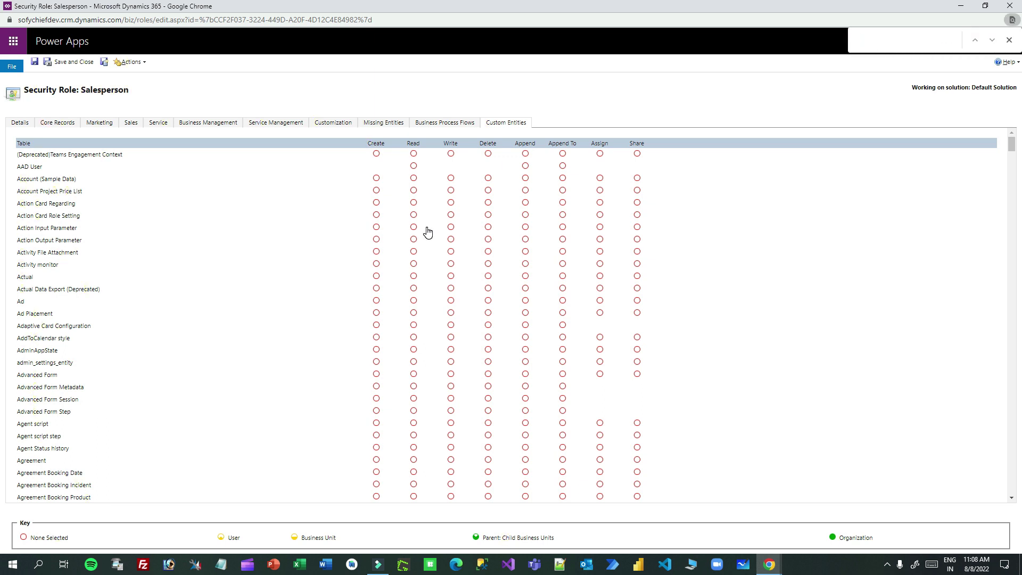
pyautogui.write('cout')
pyautogui.press('BackSpace')
pyautogui.write('r')
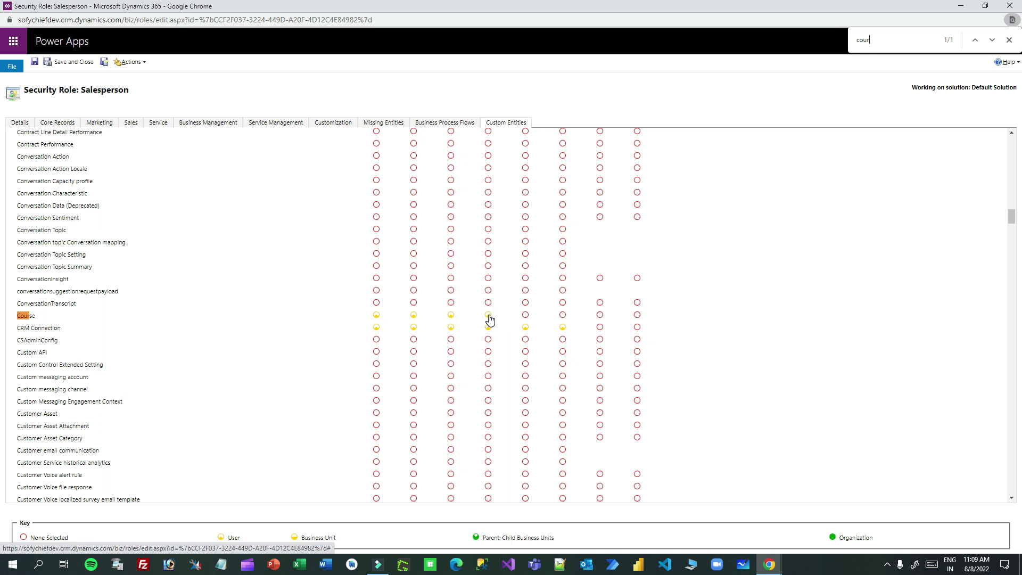
# Step: Search the page for 'enroll' to locate the Enrollment privileges row
pyautogui.hotkey('ctrl', 'f')
pyautogui.write('enroll')
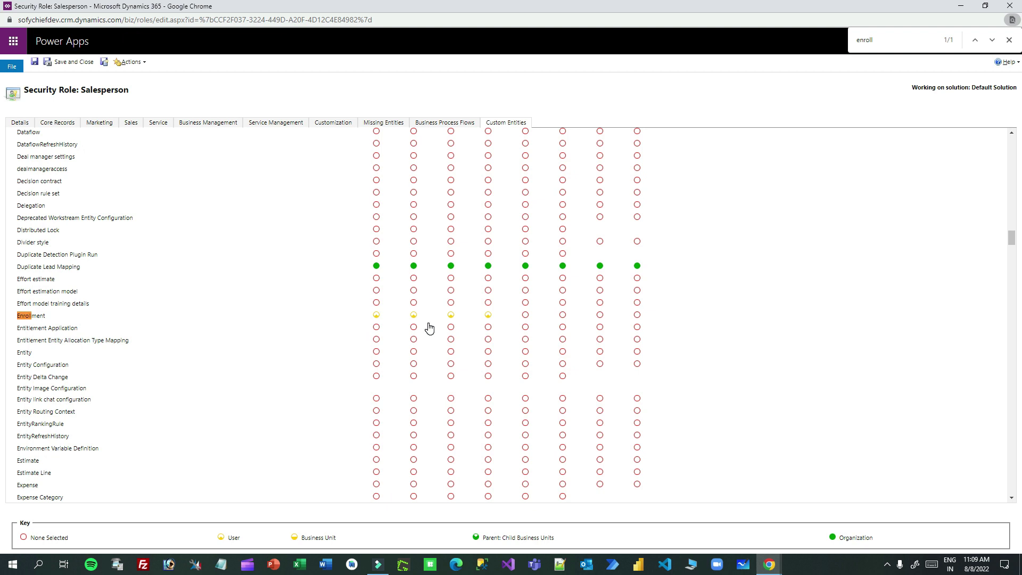
pyautogui.click(84, 94)
pyautogui.doubleClick(93, 96)
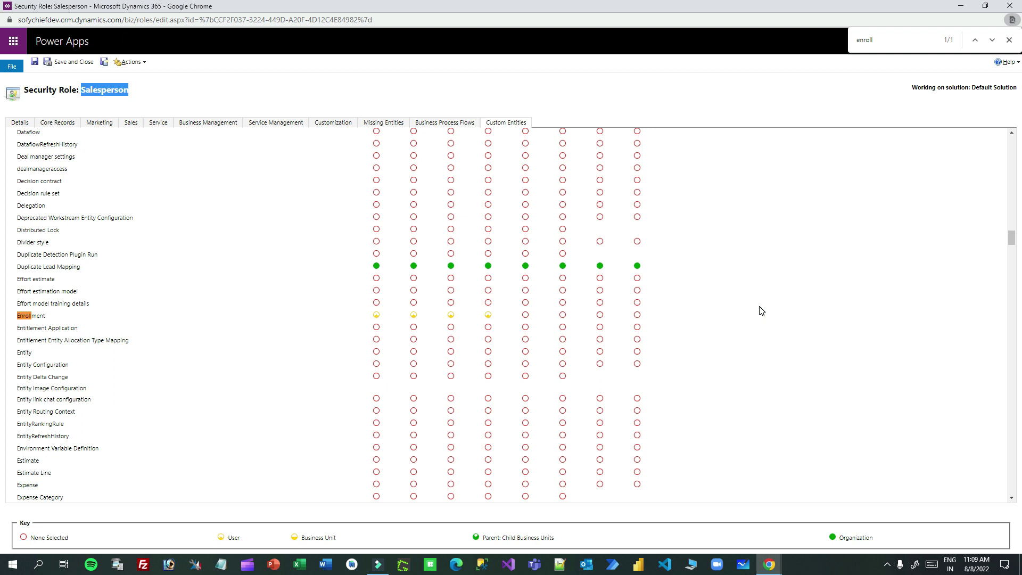
# Step: Save the Salesperson role and return to the Students list window
pyautogui.click(34, 62)
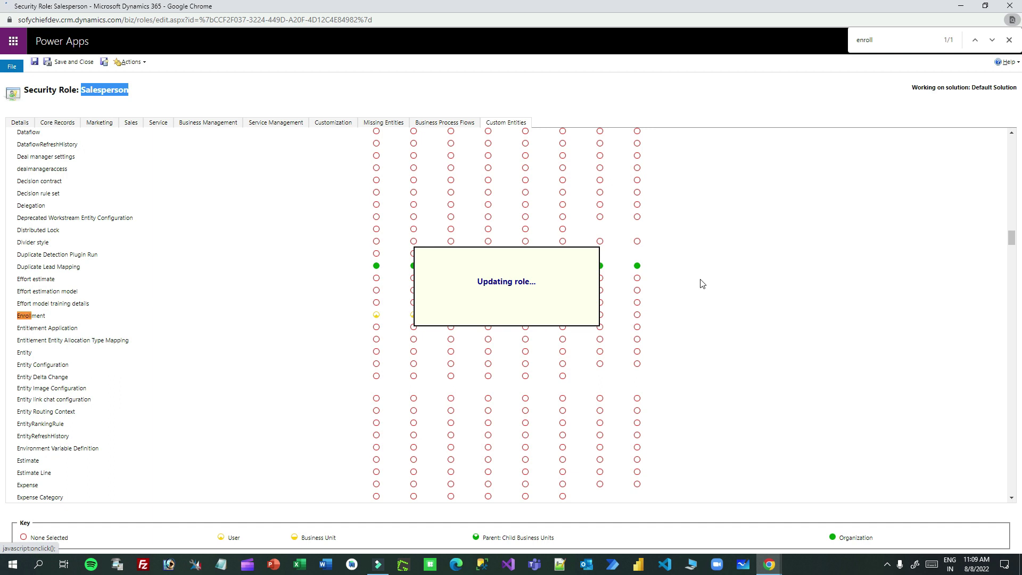
pyautogui.moveTo(773, 567)
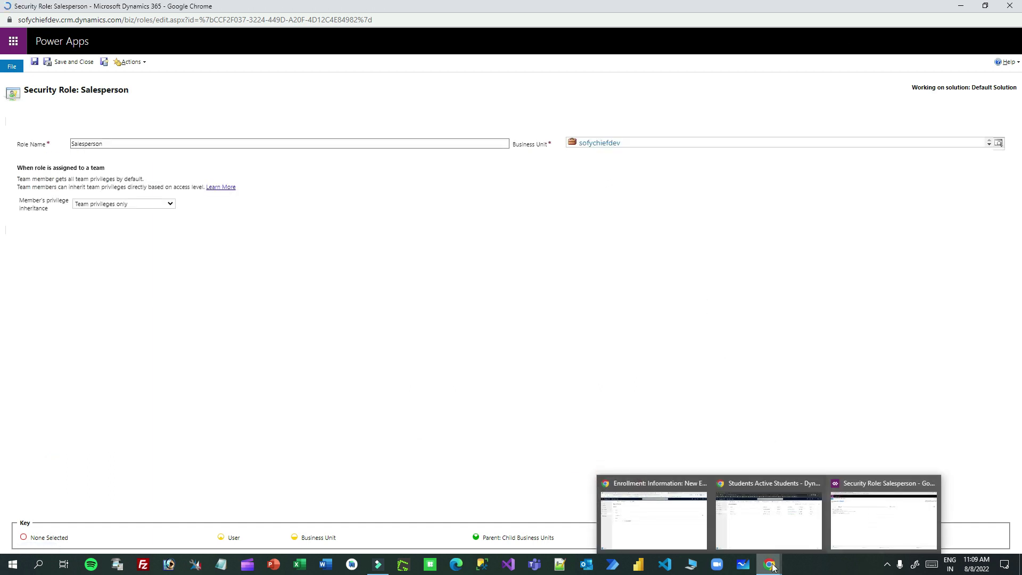
pyautogui.click(748, 520)
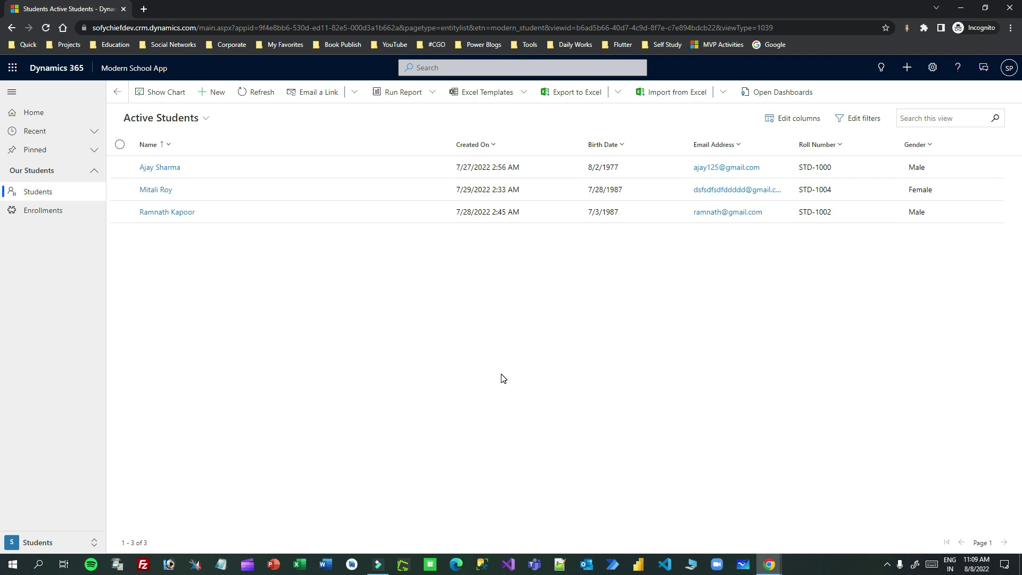
# Step: Reload, start a new Enrollment as the test user, and test the Course field
pyautogui.press('F5')
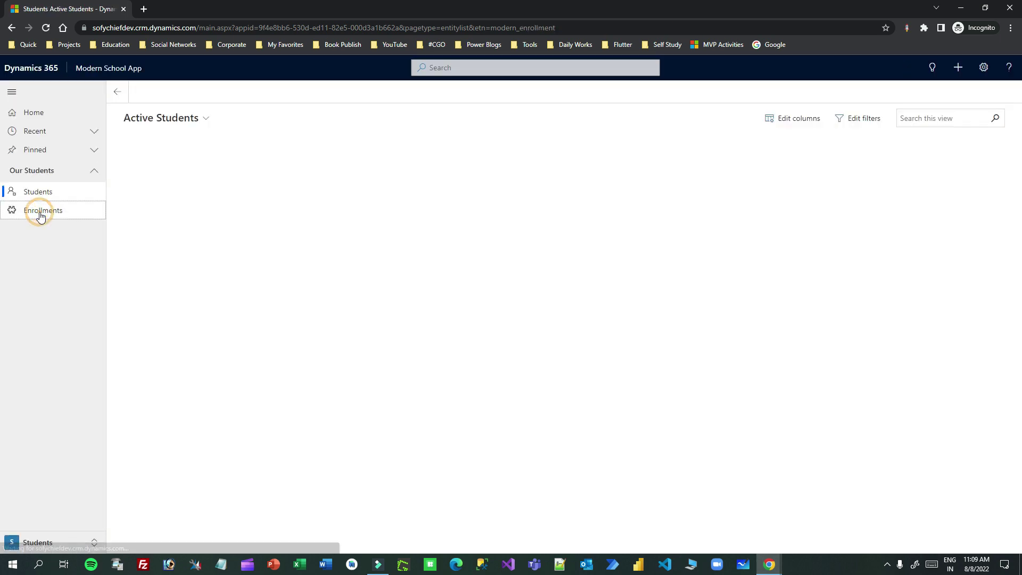
pyautogui.click(42, 212)
pyautogui.click(205, 94)
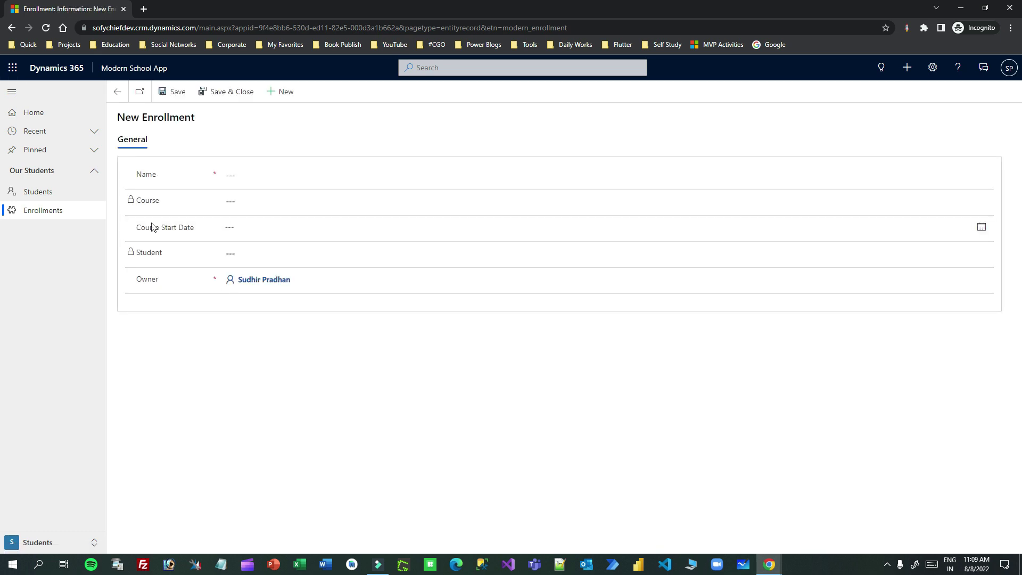
pyautogui.click(241, 200)
pyautogui.click(147, 117)
pyautogui.moveTo(147, 117); pyautogui.dragTo(225, 118)
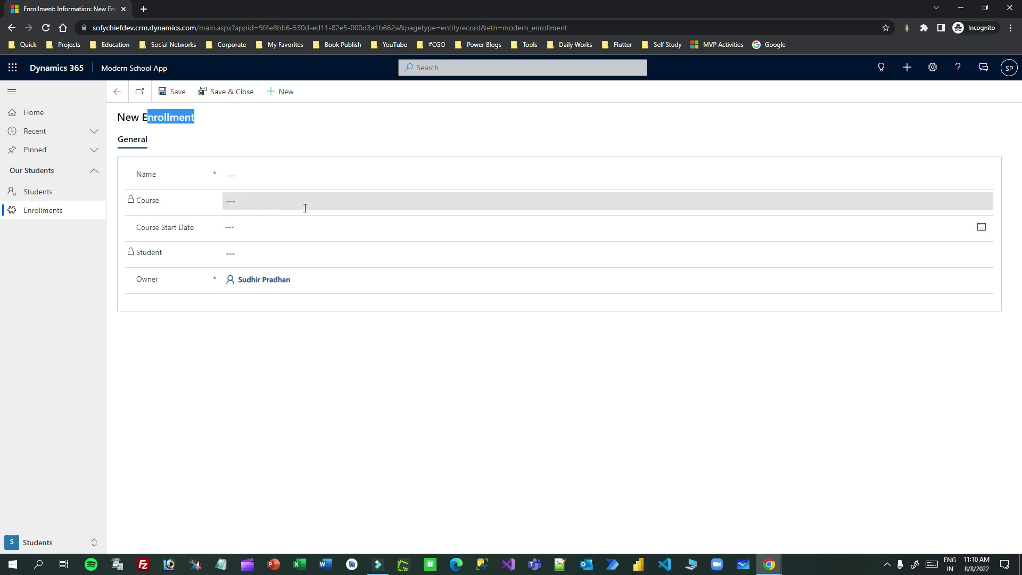
# Step: Recheck the read-only Course field on the New Enrollment form
pyautogui.click(254, 200)
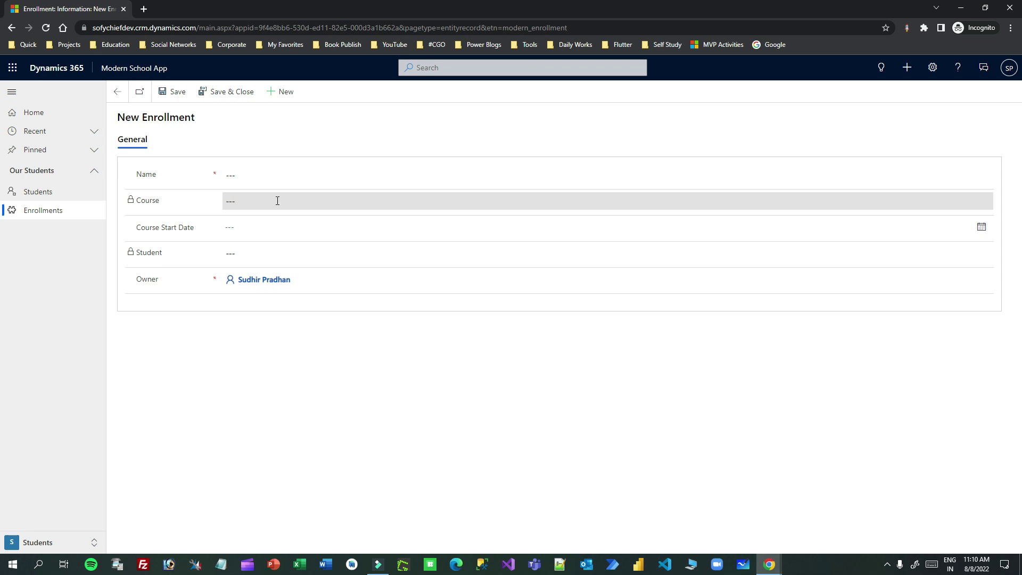
pyautogui.moveTo(143, 118); pyautogui.dragTo(208, 116)
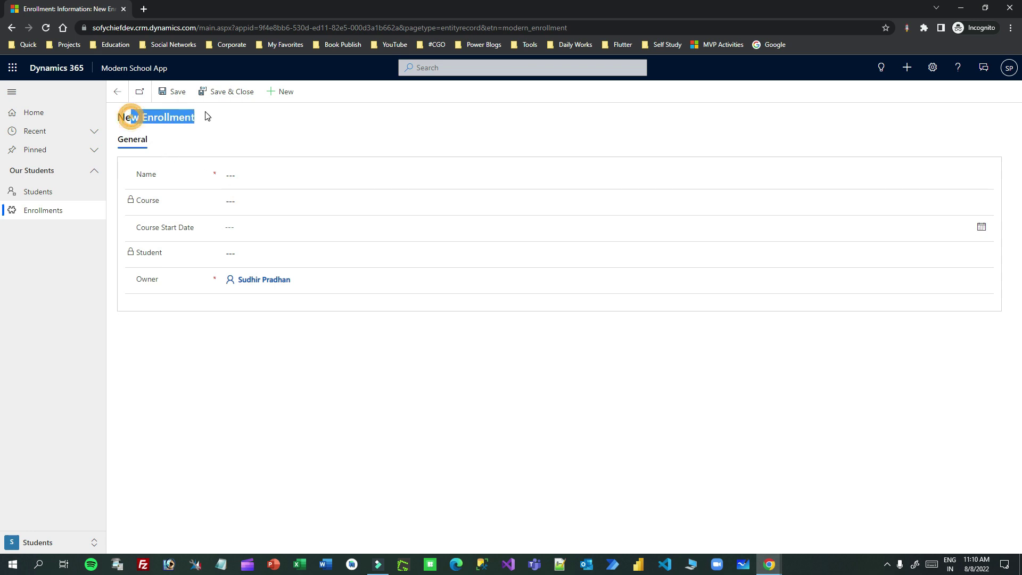
pyautogui.moveTo(139, 200); pyautogui.dragTo(177, 201)
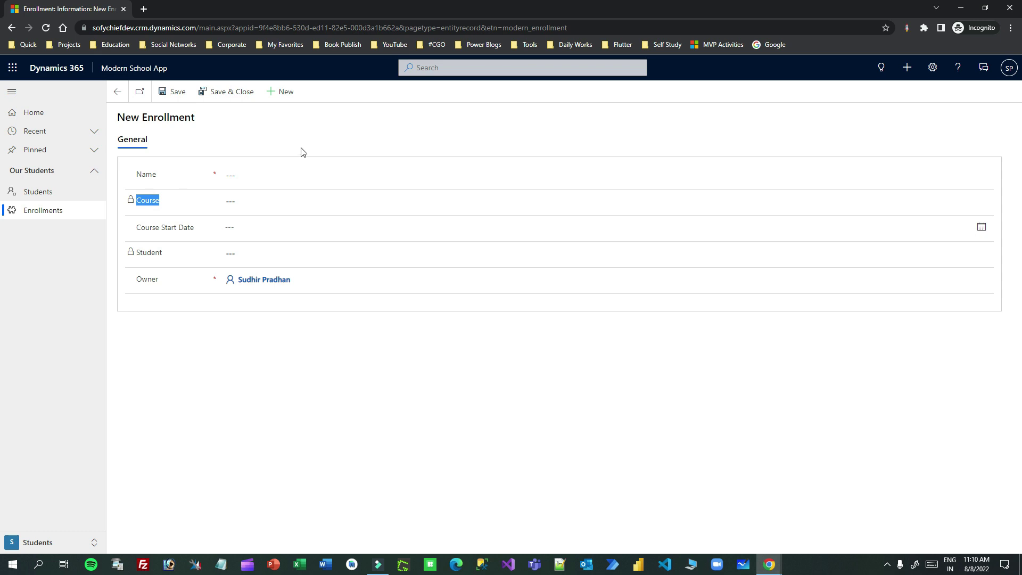
pyautogui.moveTo(135, 200); pyautogui.dragTo(172, 205)
pyautogui.click(772, 565)
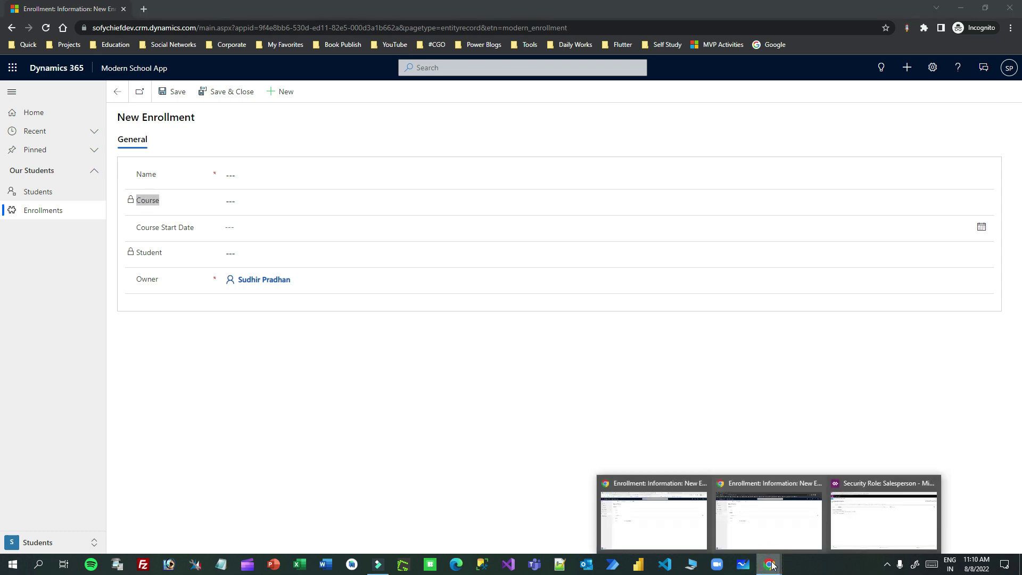
pyautogui.click(159, 201)
pyautogui.moveTo(142, 201); pyautogui.dragTo(166, 206)
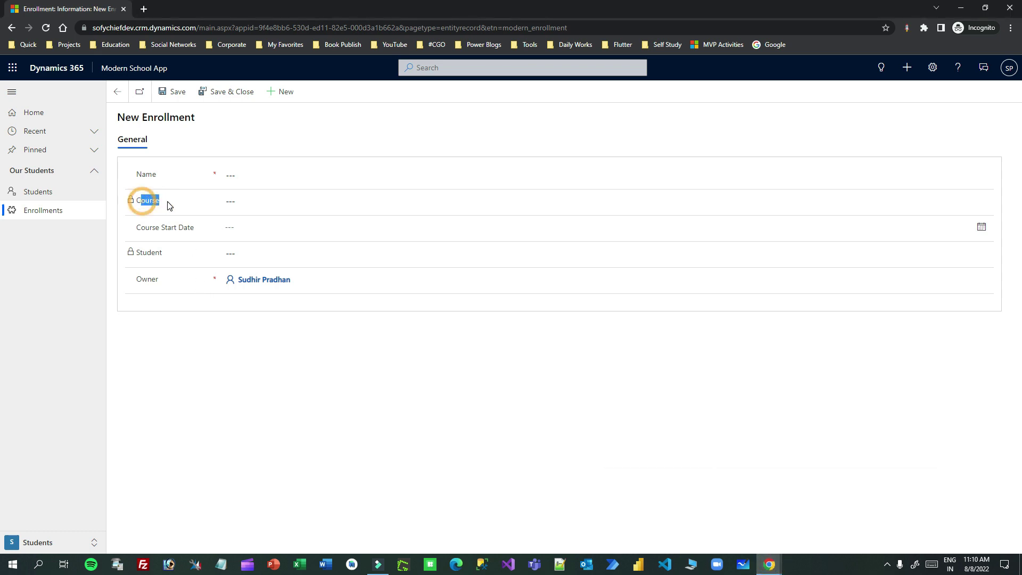
# Step: Switch to the Salesperson security role and show its Custom Entities privileges
pyautogui.click(771, 565)
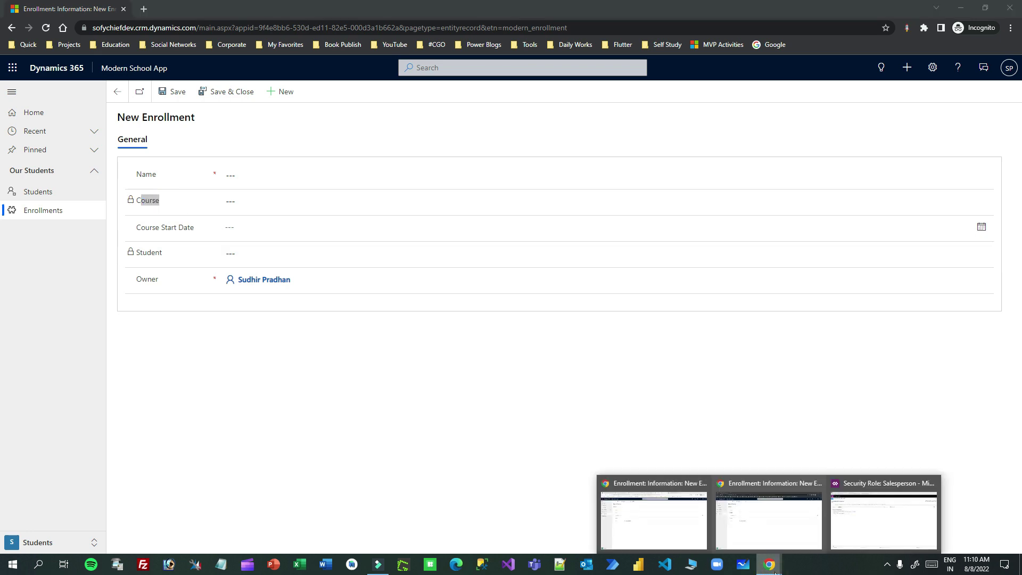
pyautogui.click(858, 514)
pyautogui.click(510, 125)
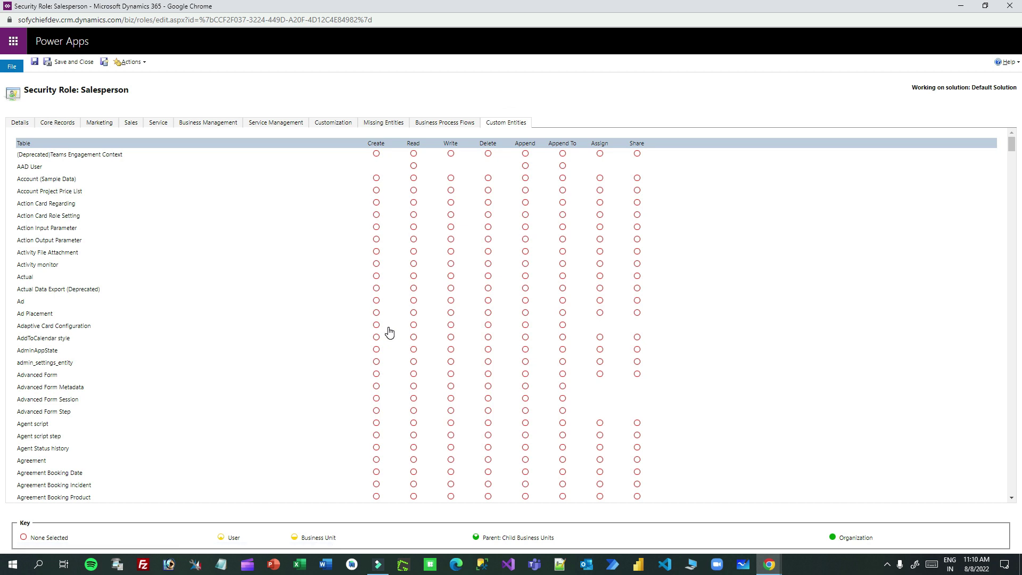
# Step: Find the Course row, grant User-level Append To, and save the Salesperson role
pyautogui.hotkey('ctrl', 'f')
pyautogui.write('cp')
pyautogui.press('BackSpace')
pyautogui.write('ourse')
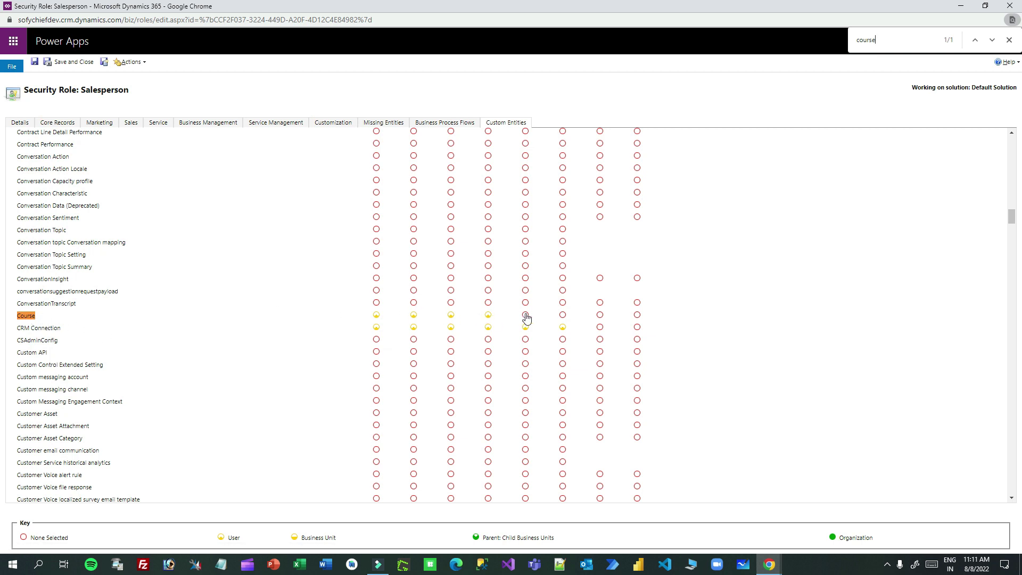
pyautogui.click(564, 316)
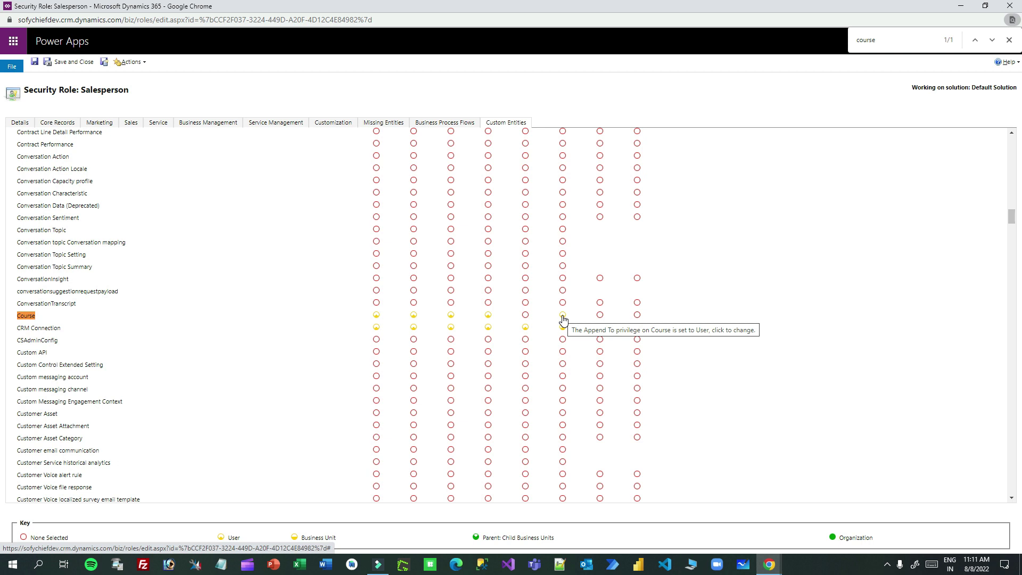
pyautogui.click(34, 62)
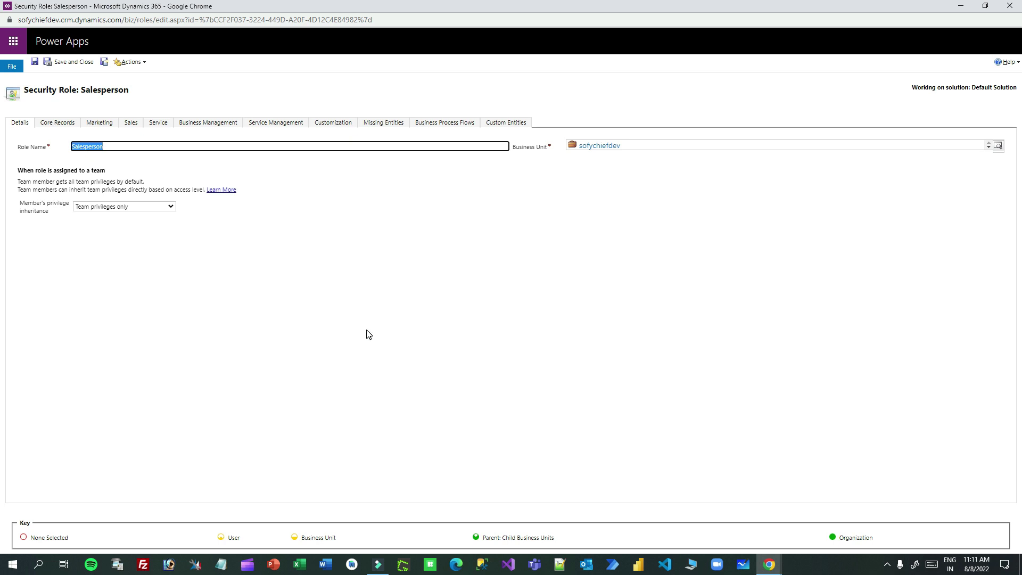
# Step: Reopen Custom Entities and search 'course' to verify the Course row's privileges
pyautogui.click(506, 124)
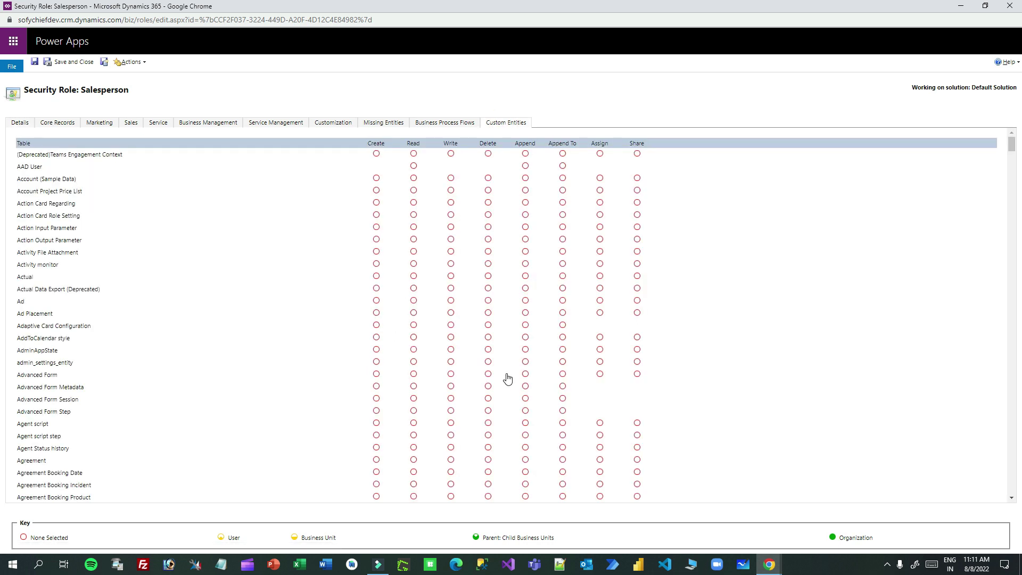
pyautogui.hotkey('ctrl', 'f')
pyautogui.write('cu')
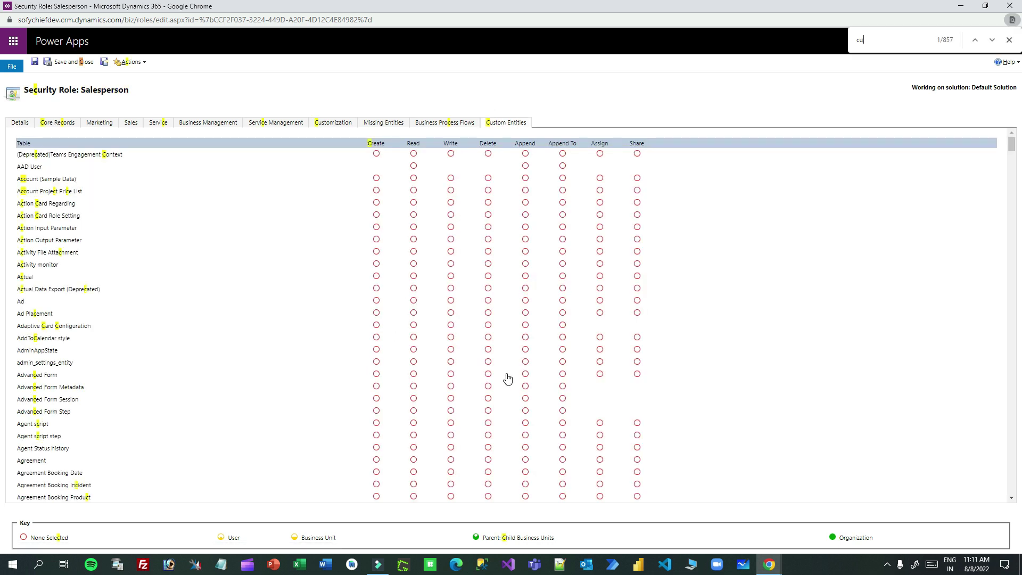
pyautogui.write('orse')
pyautogui.doubleClick(865, 40)
pyautogui.write('course')
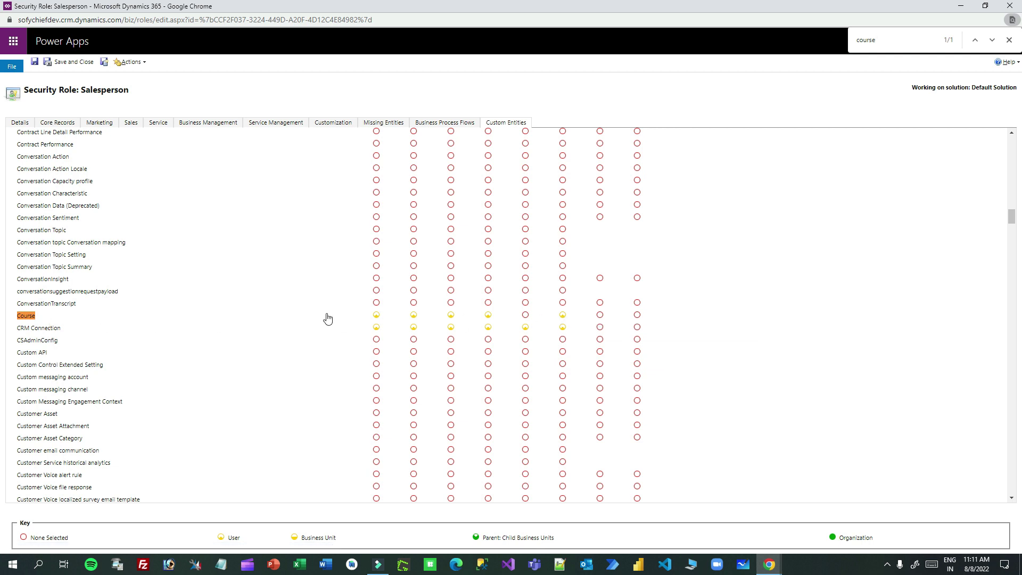
pyautogui.click(777, 560)
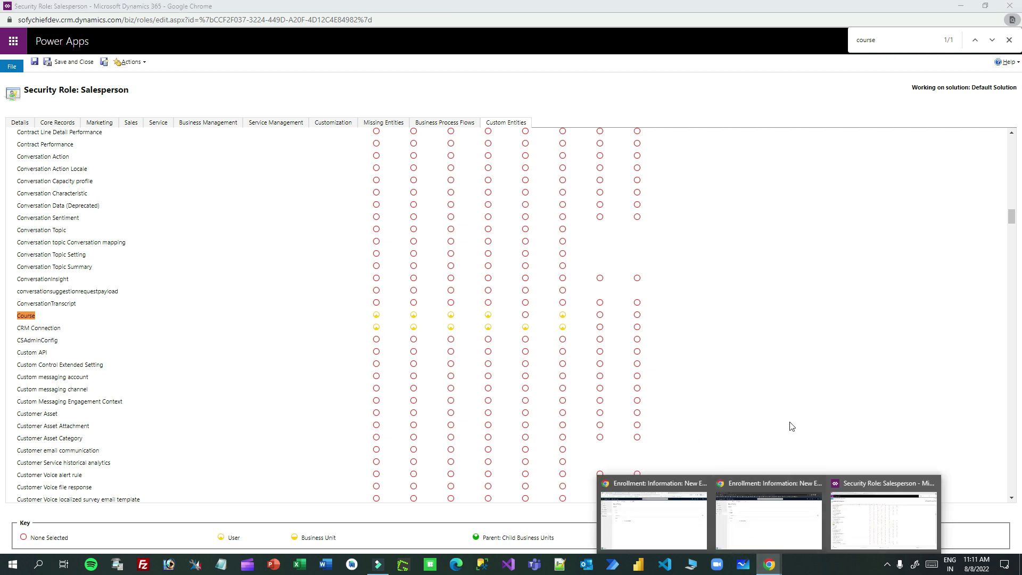
# Step: Bring the New Enrollment form forward and confirm Course and Student remain locked
pyautogui.click(732, 527)
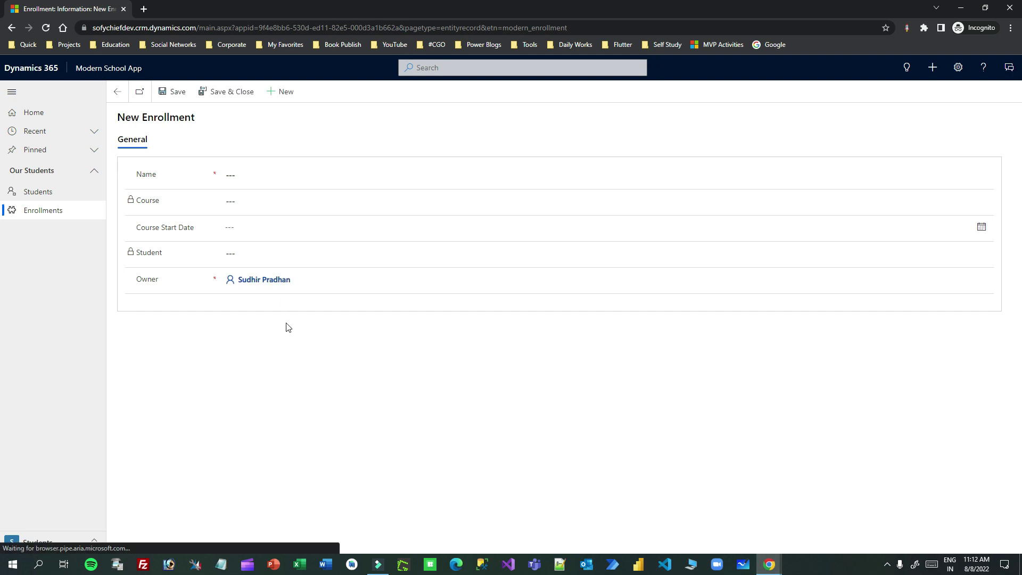
pyautogui.moveTo(133, 200); pyautogui.dragTo(170, 201)
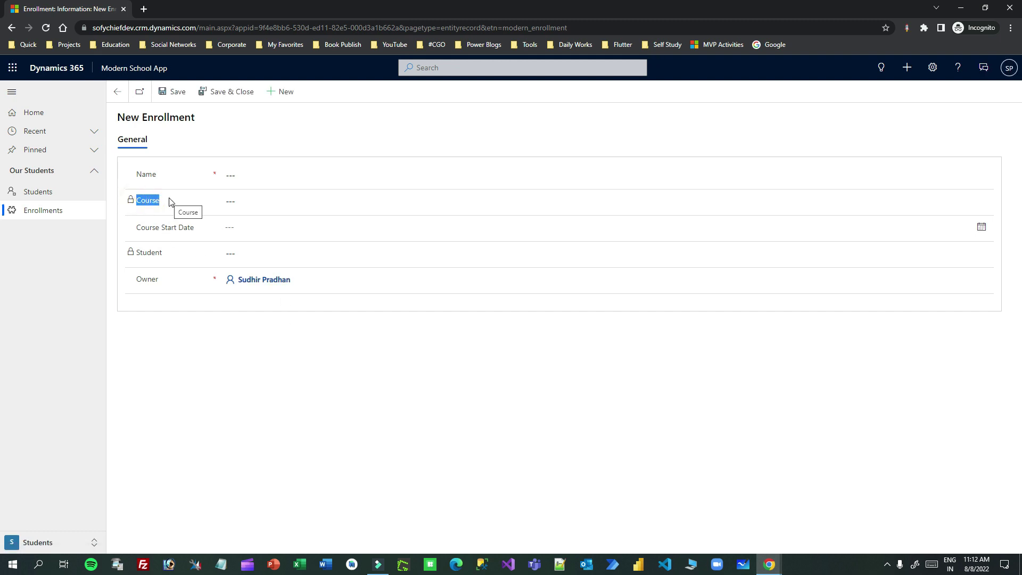
pyautogui.click(197, 194)
pyautogui.moveTo(142, 203); pyautogui.dragTo(166, 197)
pyautogui.moveTo(142, 118); pyautogui.dragTo(205, 118)
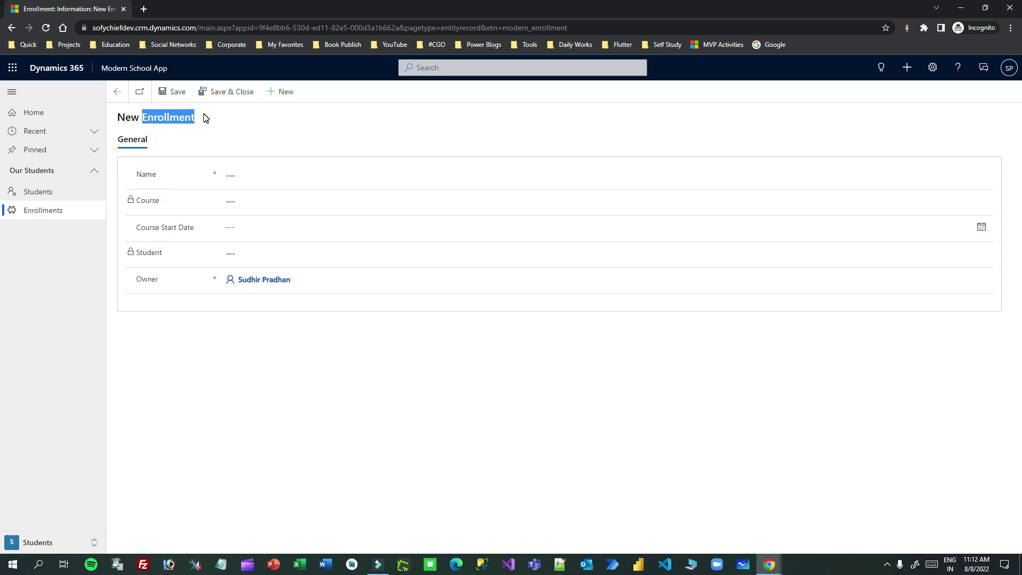
pyautogui.click(165, 116)
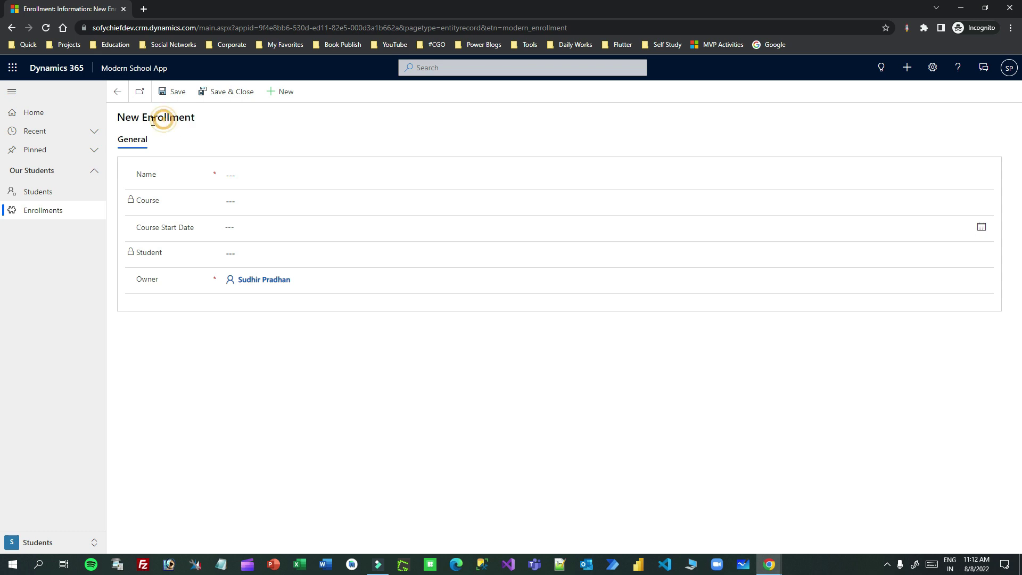
pyautogui.moveTo(142, 117); pyautogui.dragTo(207, 117)
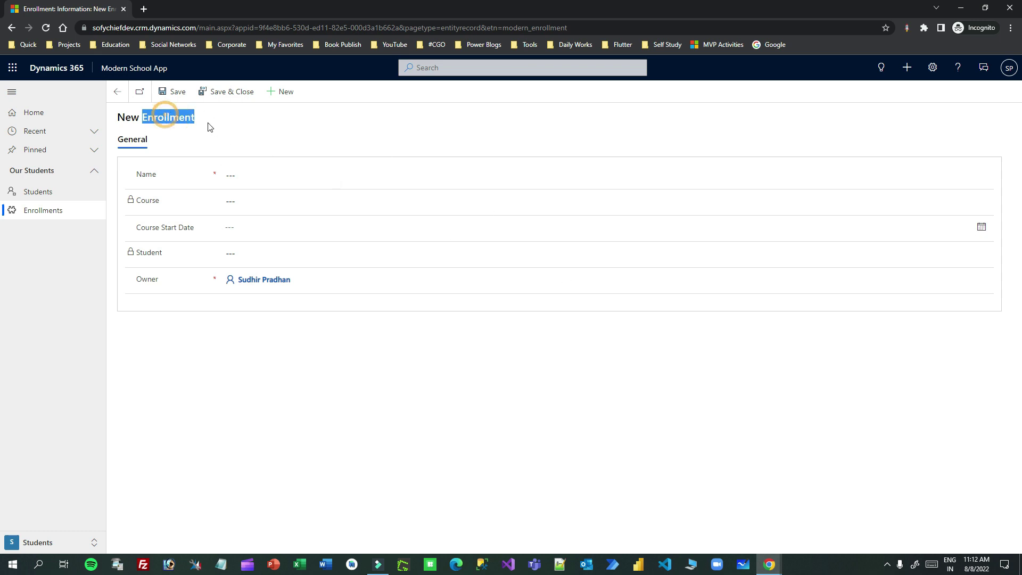
# Step: Find the Enrollment row, grant User-level Append, and save the Salesperson role
pyautogui.hotkey('alt', 'Tab')
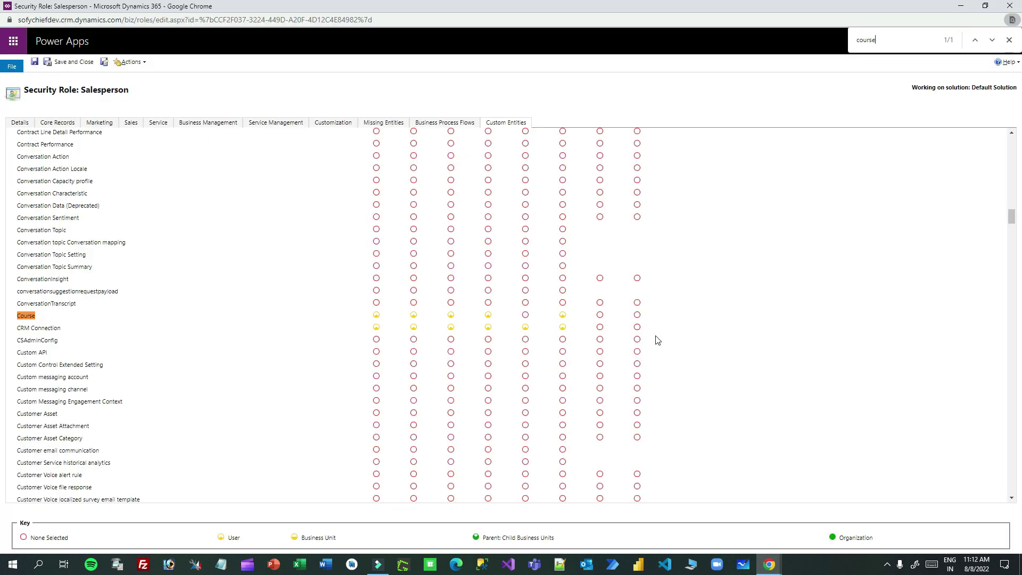
pyautogui.hotkey('ctrl', 'f')
pyautogui.write('enroll')
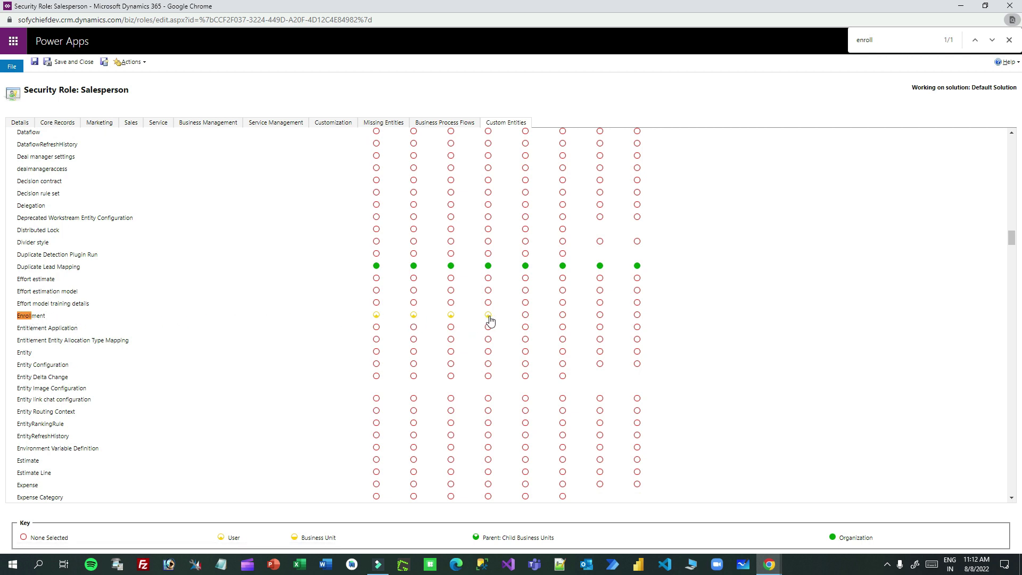
pyautogui.click(526, 319)
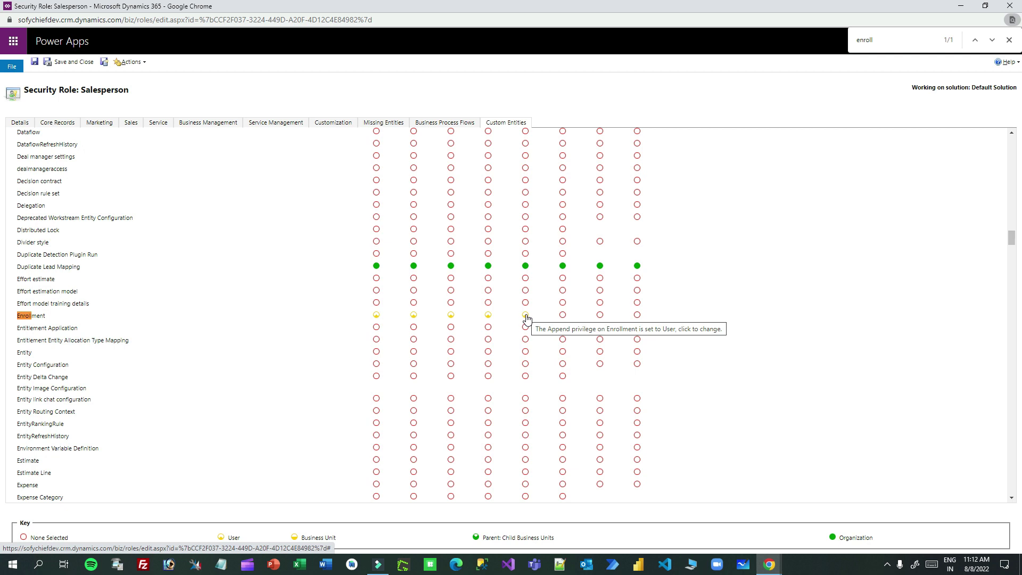
pyautogui.click(34, 61)
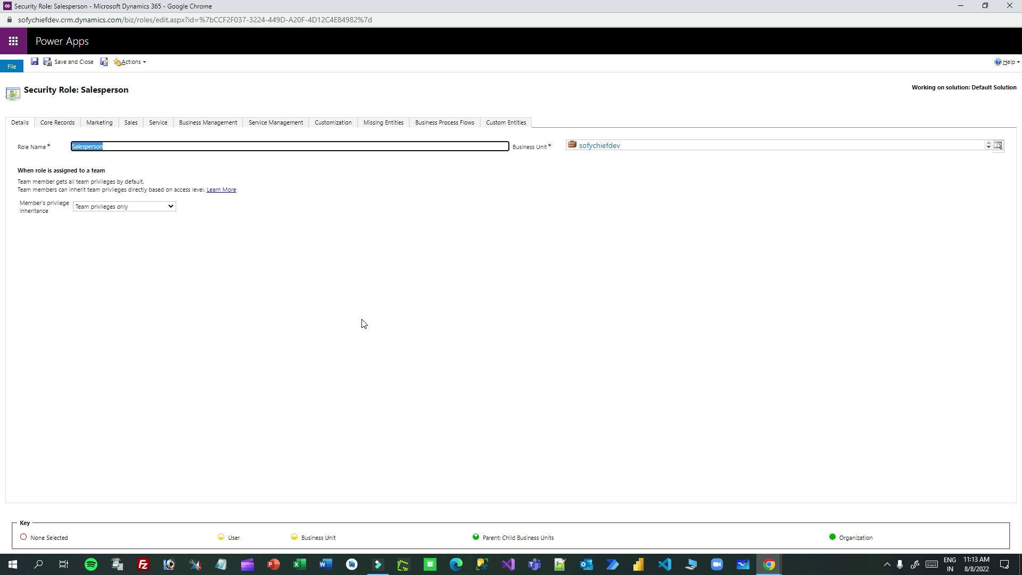
# Step: Reload the test user's New Enrollment form in the incognito window
pyautogui.click(771, 567)
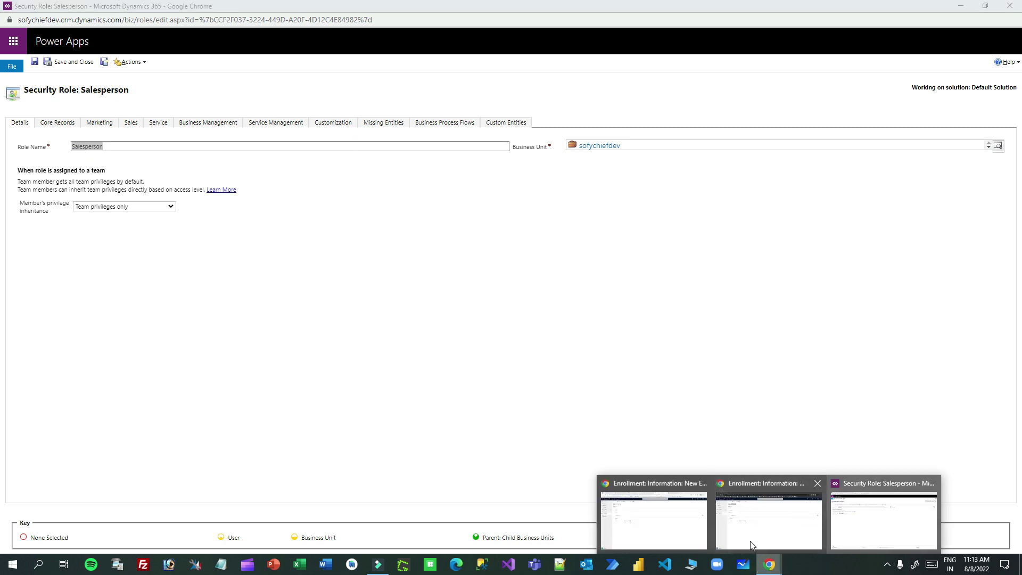
pyautogui.click(650, 520)
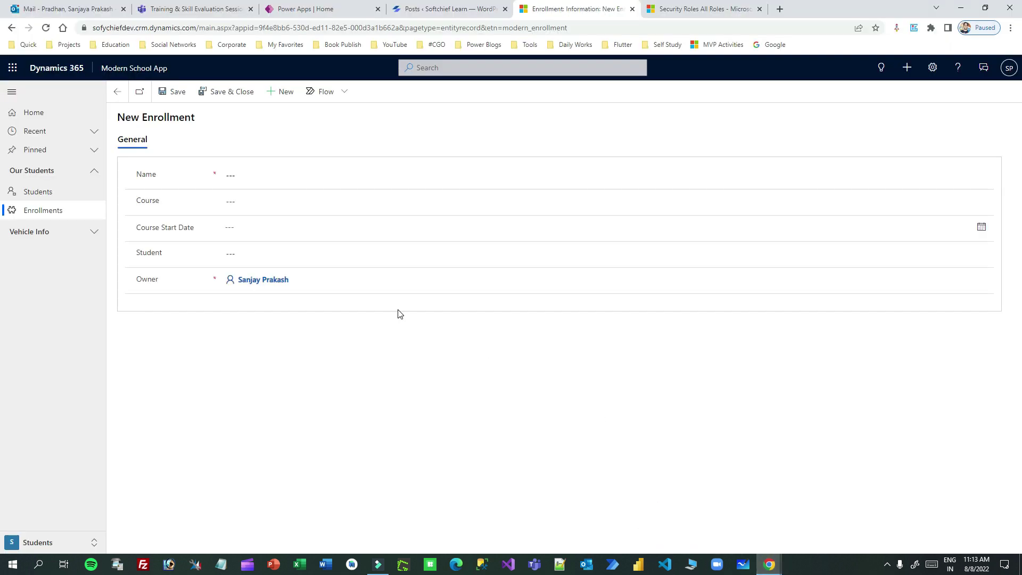
pyautogui.press('F5')
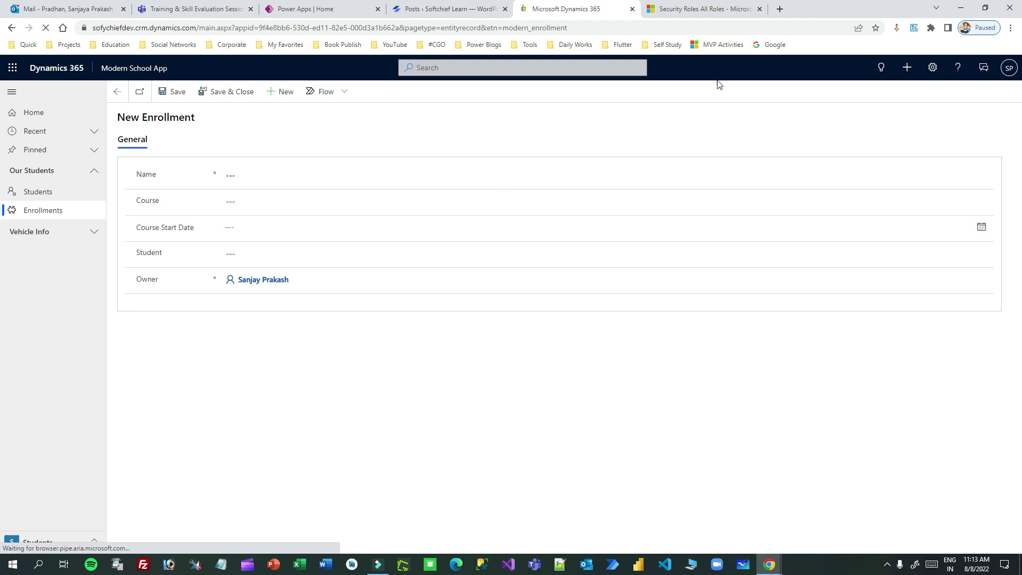
pyautogui.click(961, 13)
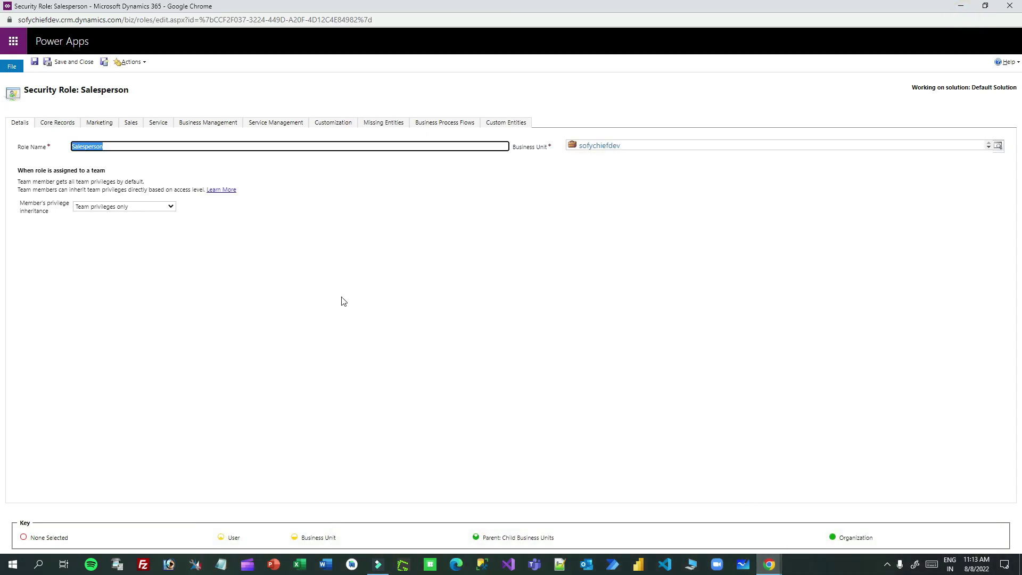
pyautogui.moveTo(769, 564)
pyautogui.click(780, 538)
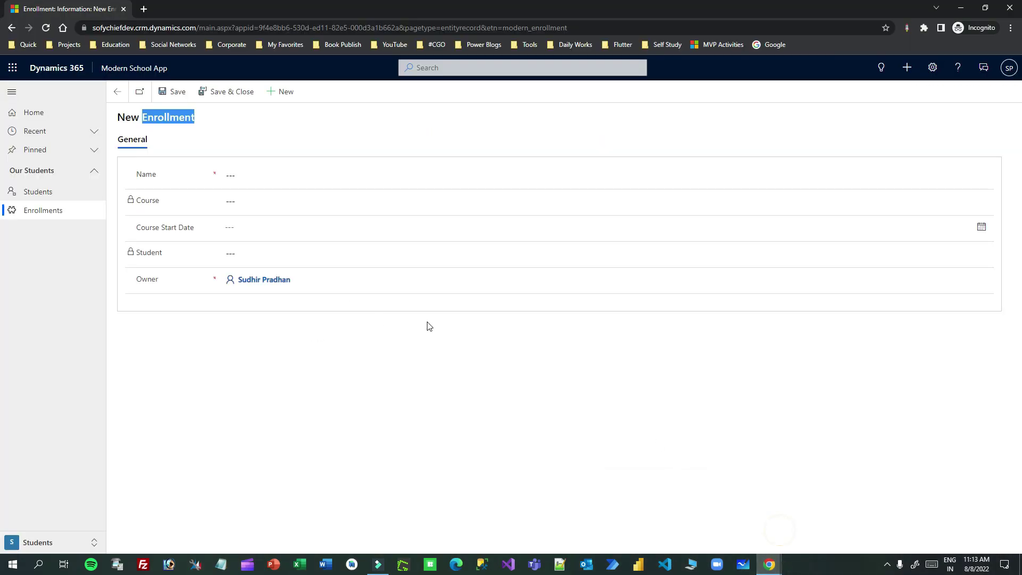
pyautogui.press('F5')
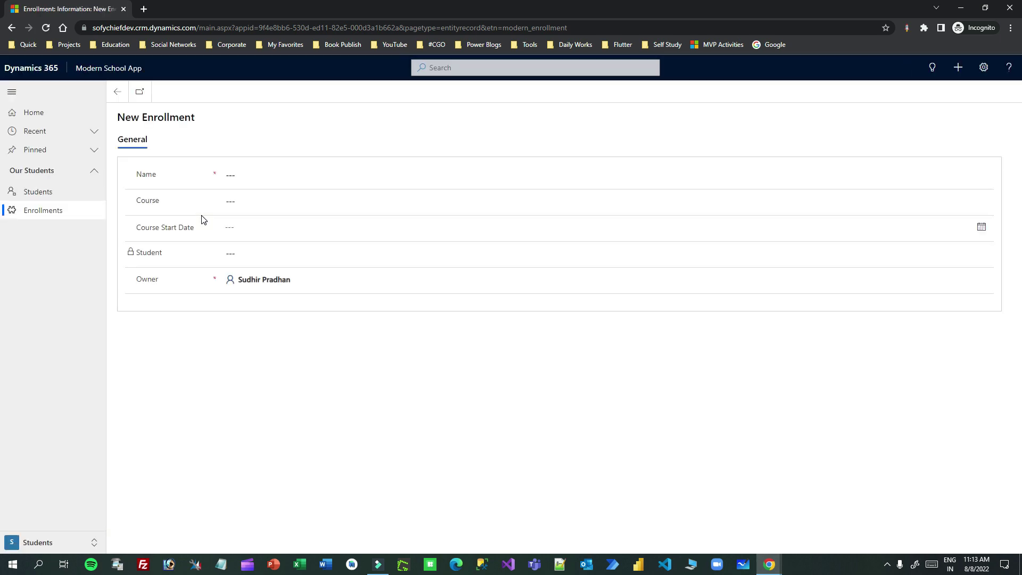
# Step: Set Course to Blue Prism Advanced and note the Student field is still locked
pyautogui.click(268, 201)
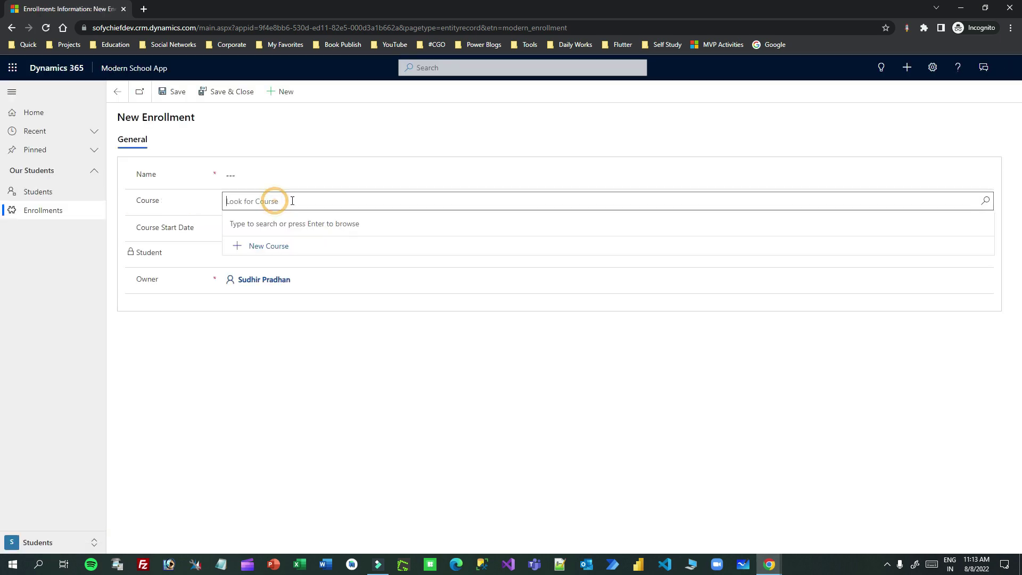
pyautogui.click(300, 238)
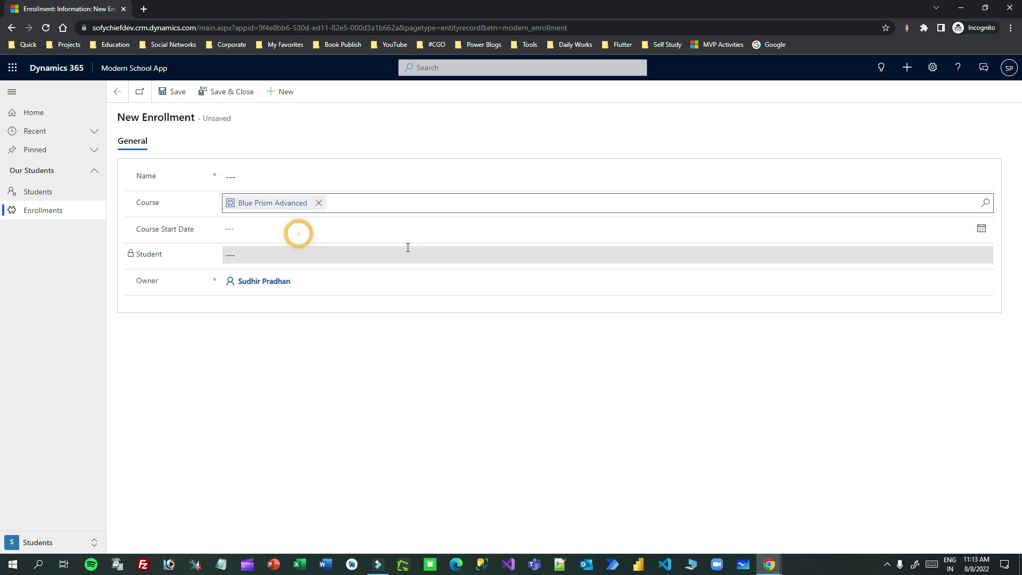
pyautogui.moveTo(133, 205); pyautogui.dragTo(164, 208)
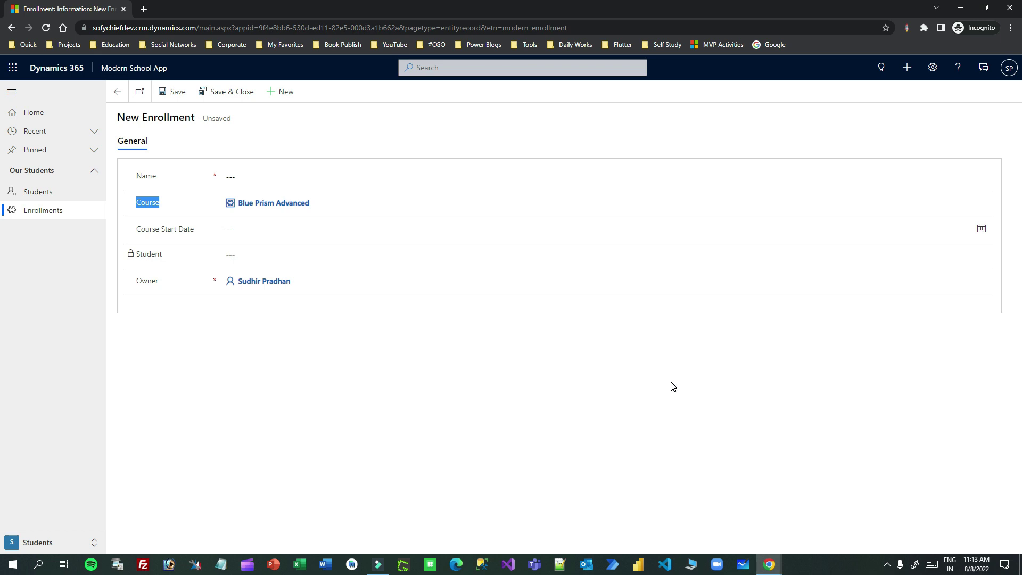
pyautogui.moveTo(132, 255); pyautogui.dragTo(168, 260)
pyautogui.click(135, 254)
pyautogui.moveTo(146, 118); pyautogui.dragTo(206, 115)
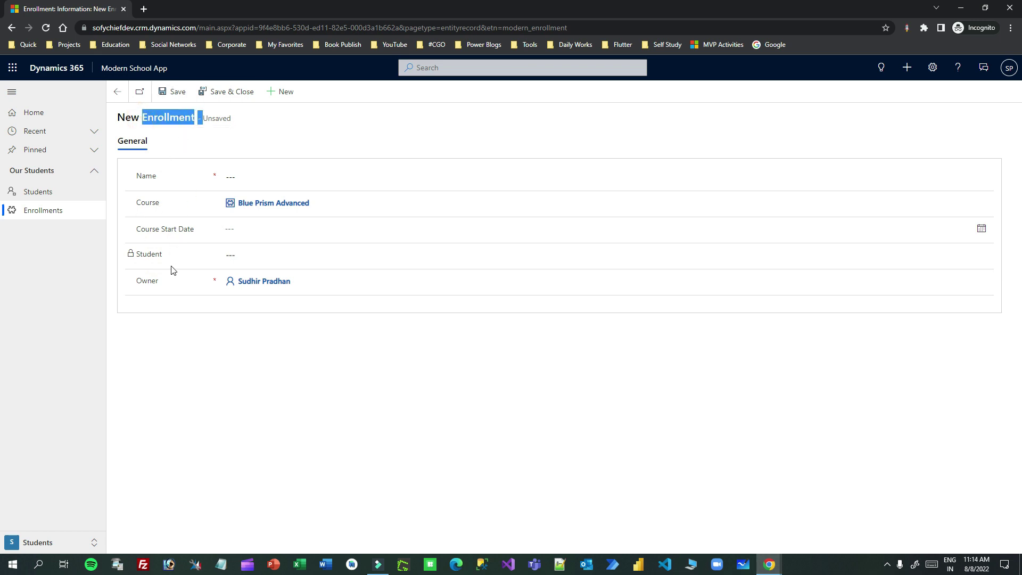
pyautogui.doubleClick(140, 254)
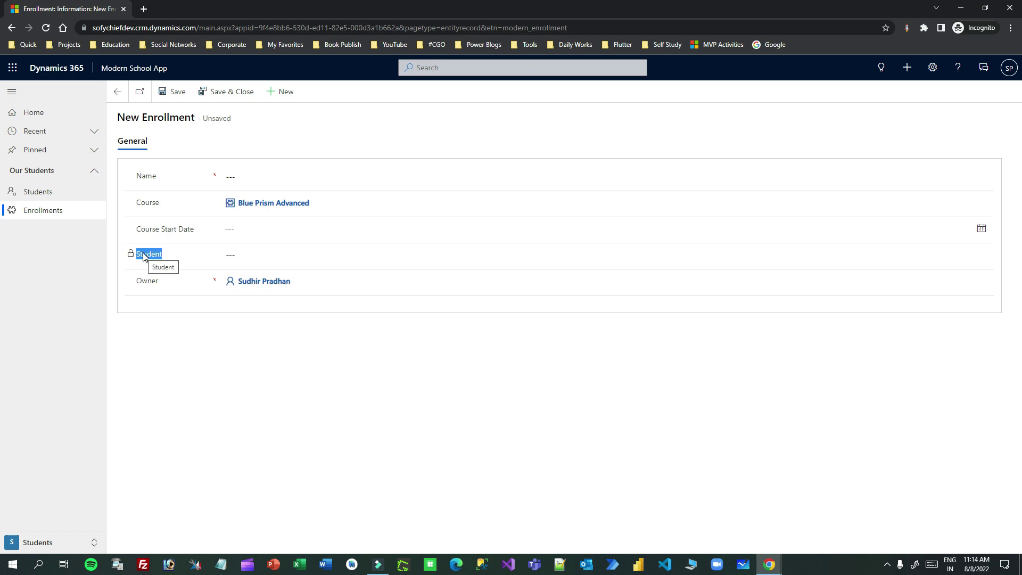
pyautogui.moveTo(143, 118); pyautogui.dragTo(199, 115)
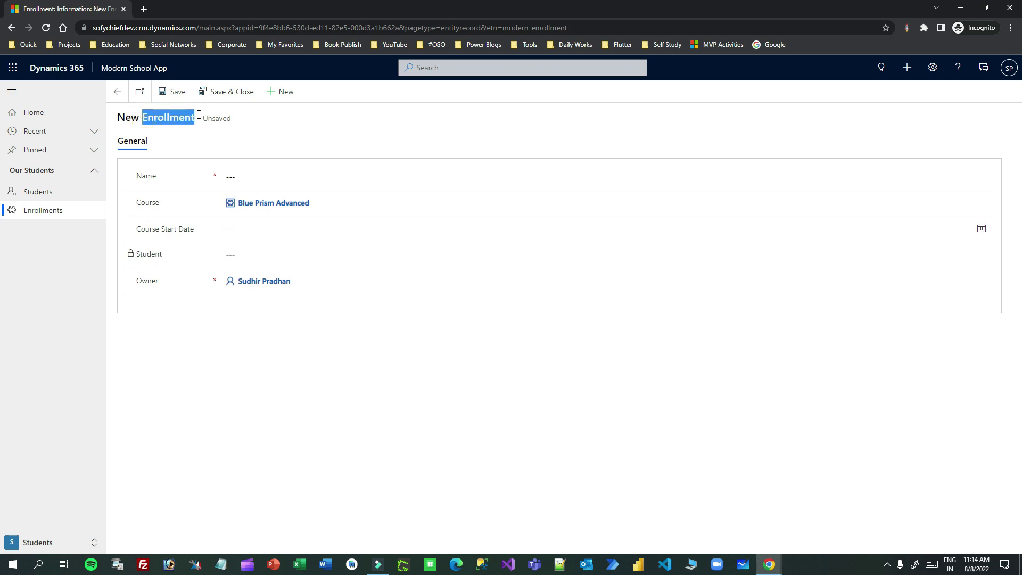
# Step: Switch to the Salesperson security role and show its custom table privileges
pyautogui.moveTo(769, 563)
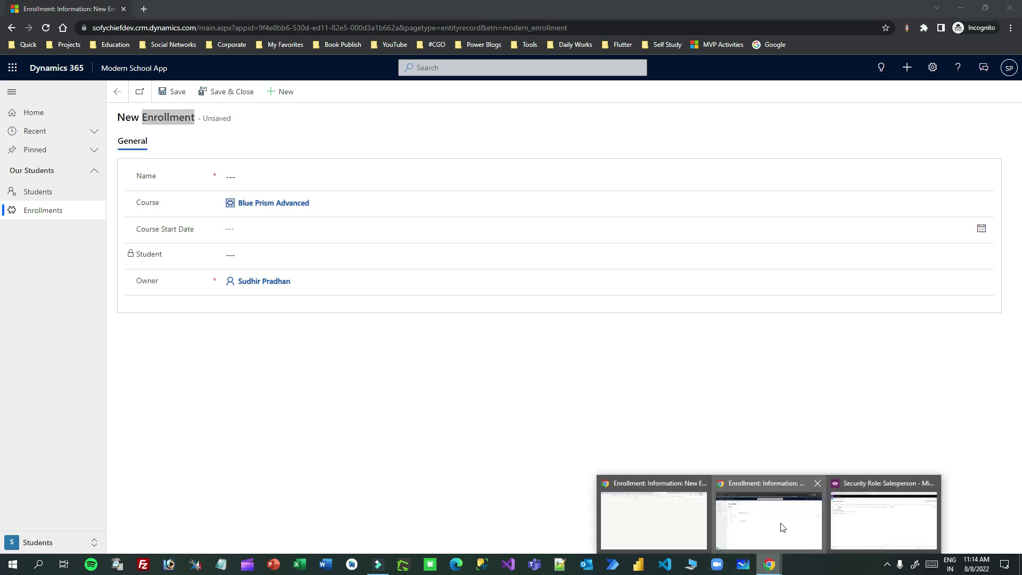
pyautogui.click(850, 510)
pyautogui.click(498, 122)
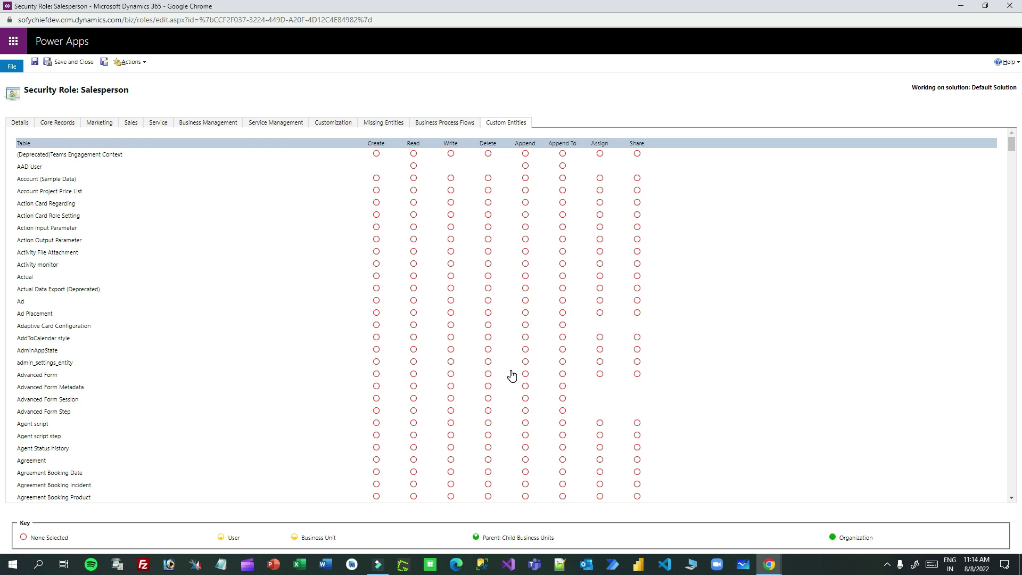
# Step: Grant User-level Append To on the Student table, then save the Salesperson role
pyautogui.hotkey('ctrl', 'f')
pyautogui.write('tudent')
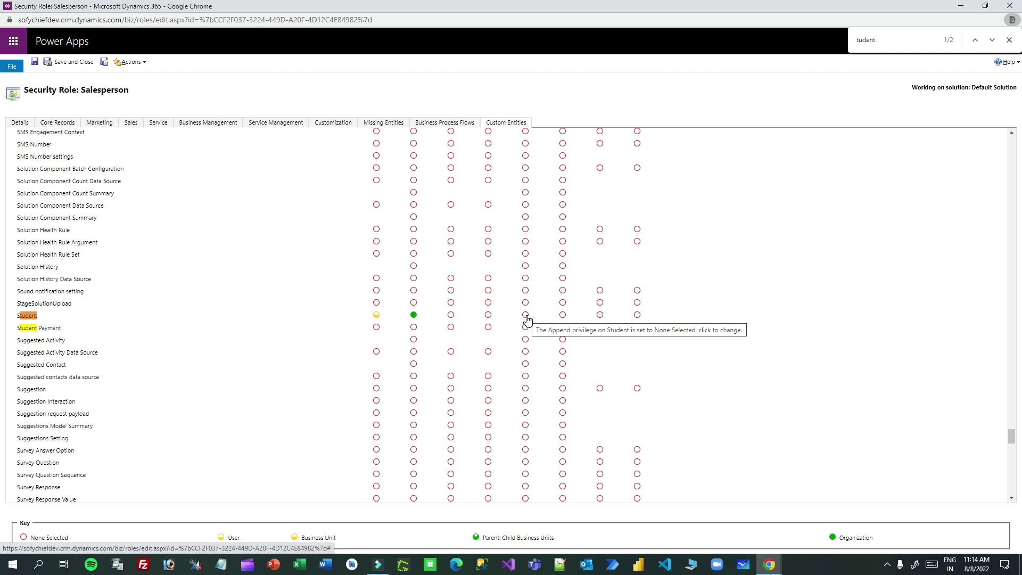
pyautogui.click(563, 315)
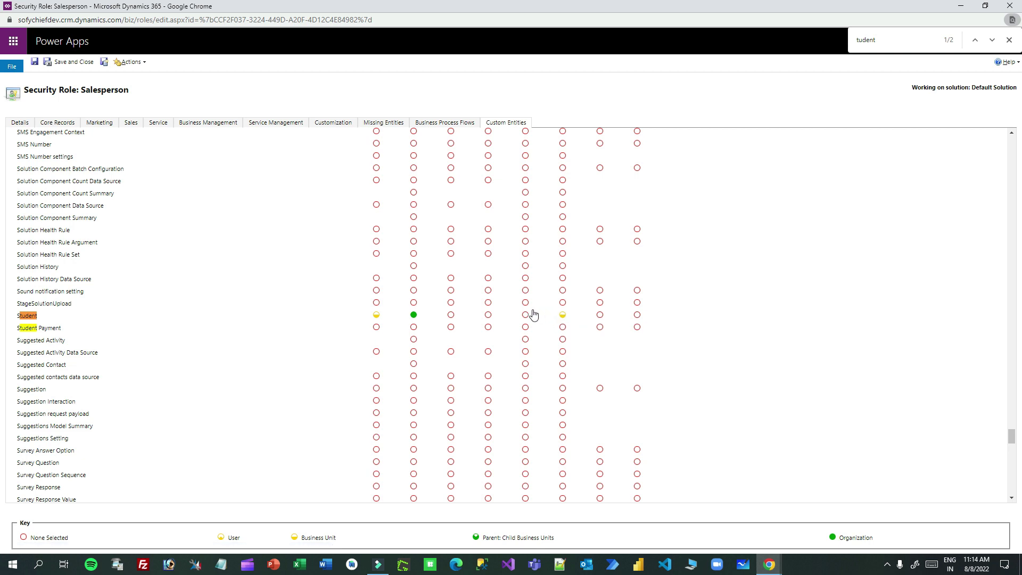
pyautogui.hotkey('ctrl', 'a')
pyautogui.press('BackSpace')
pyautogui.write('enroll')
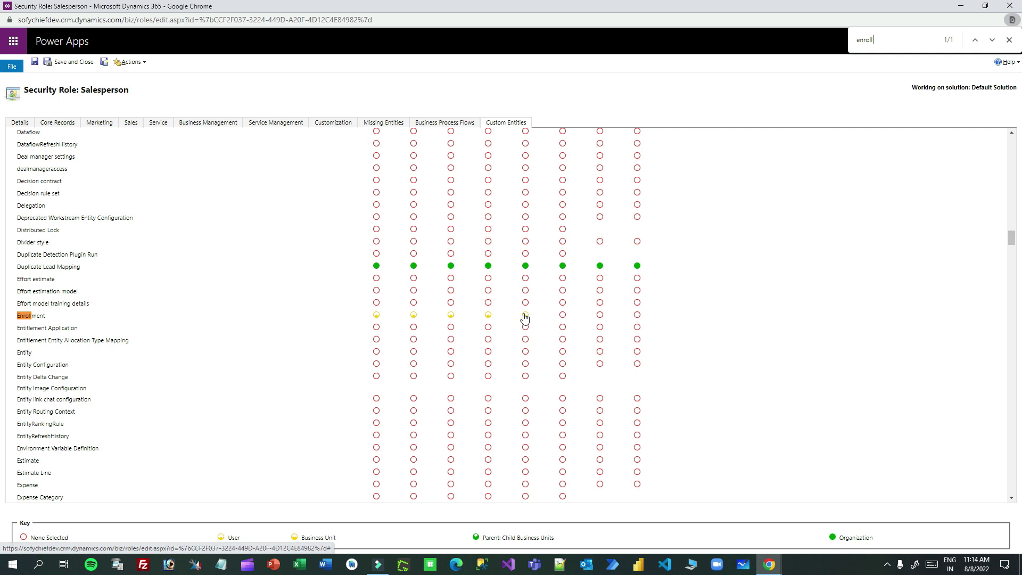
pyautogui.click(31, 64)
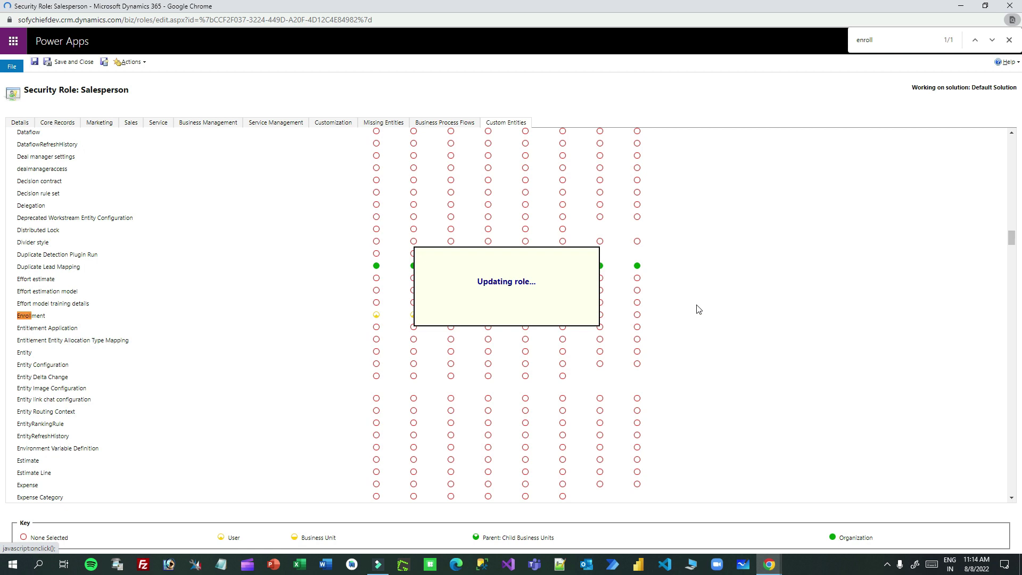
# Step: Switch back to the test user's Enrollment form and highlight the locked Student field
pyautogui.moveTo(770, 564)
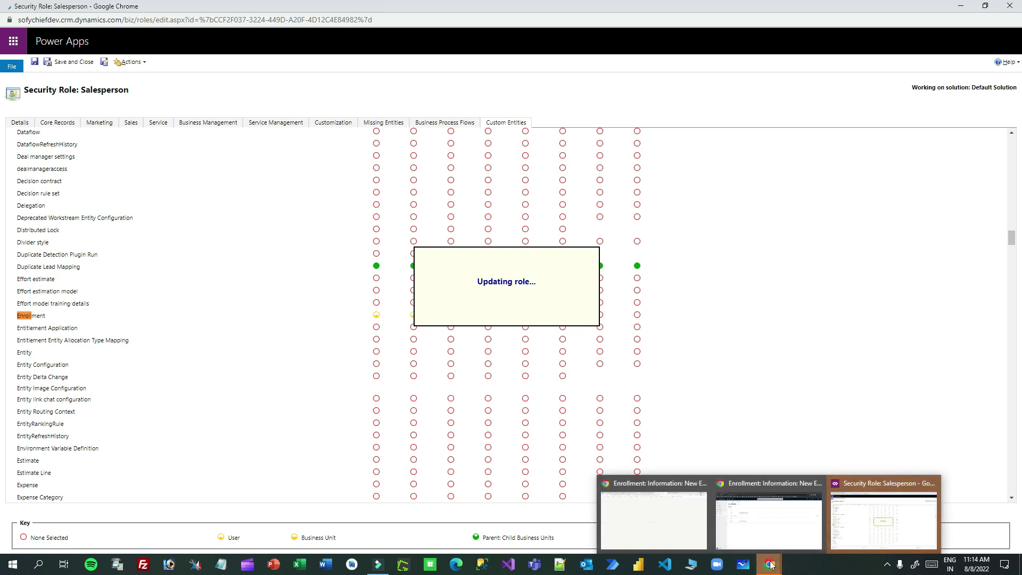
pyautogui.click(761, 524)
pyautogui.moveTo(133, 256); pyautogui.dragTo(173, 256)
# Step: Reload the form, pick a recent student for Student, and choose Blue Prism Advanced for Course
pyautogui.press('F5')
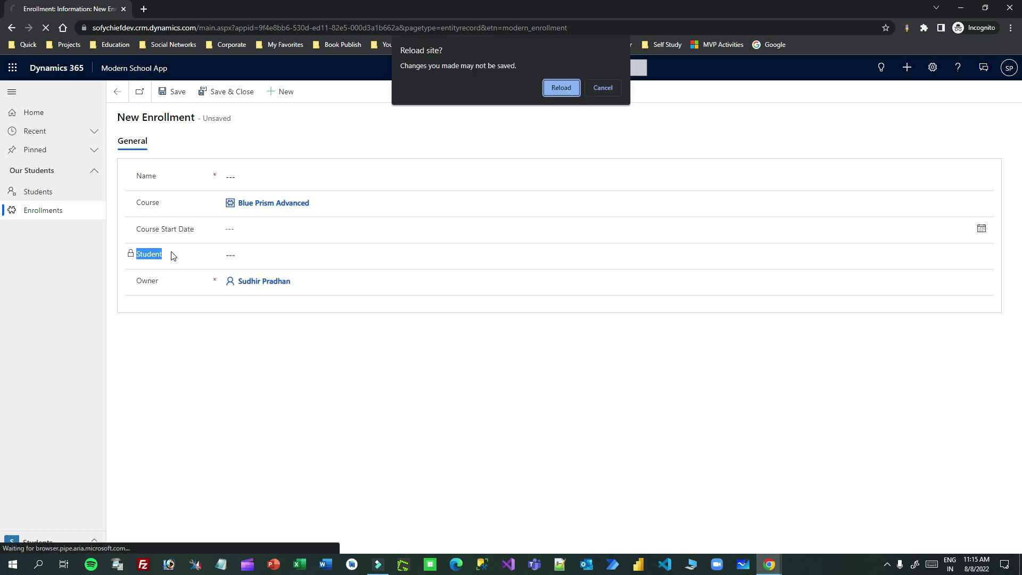
pyautogui.click(566, 87)
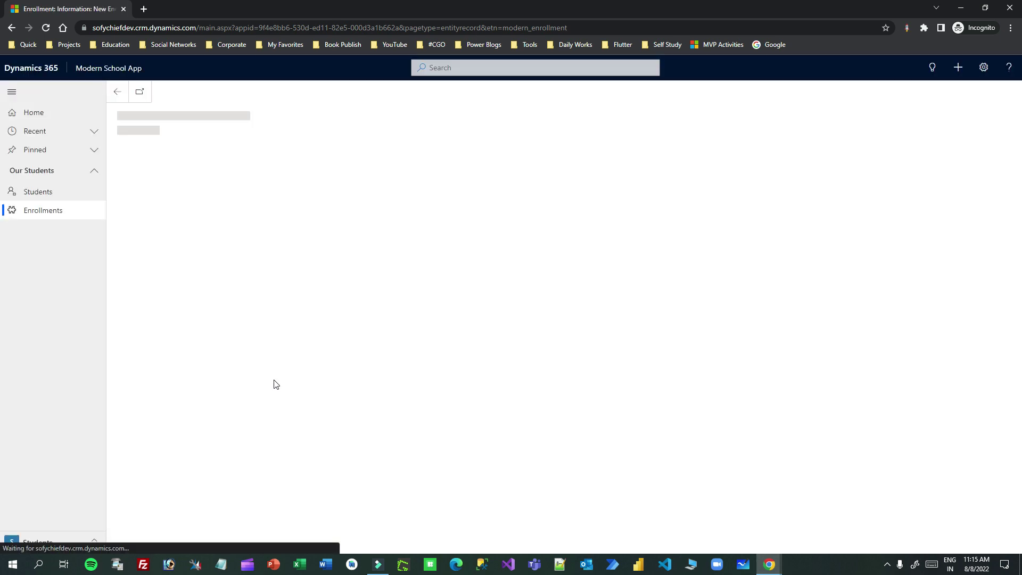
pyautogui.click(140, 252)
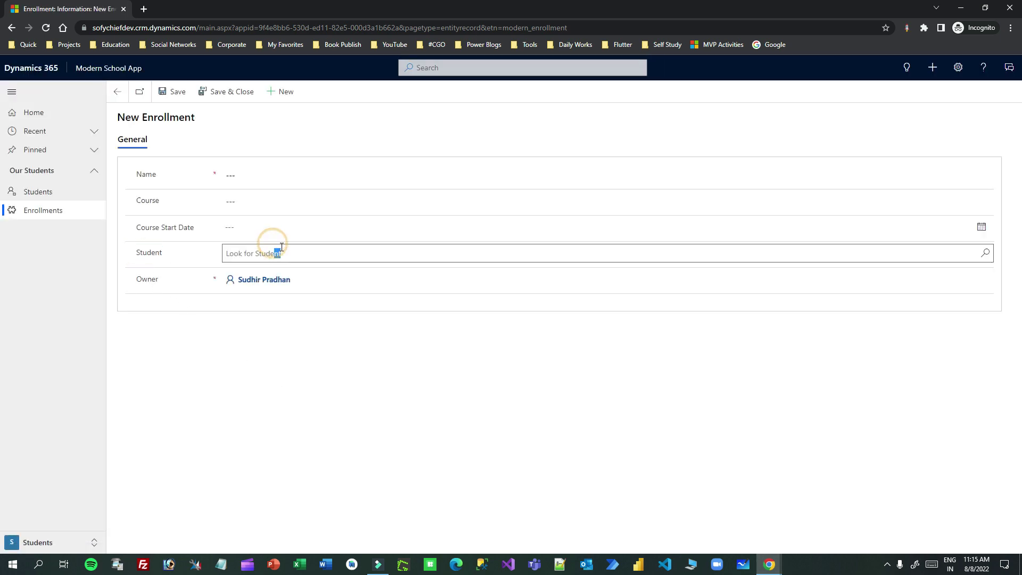
pyautogui.click(285, 290)
pyautogui.click(252, 202)
pyautogui.click(281, 237)
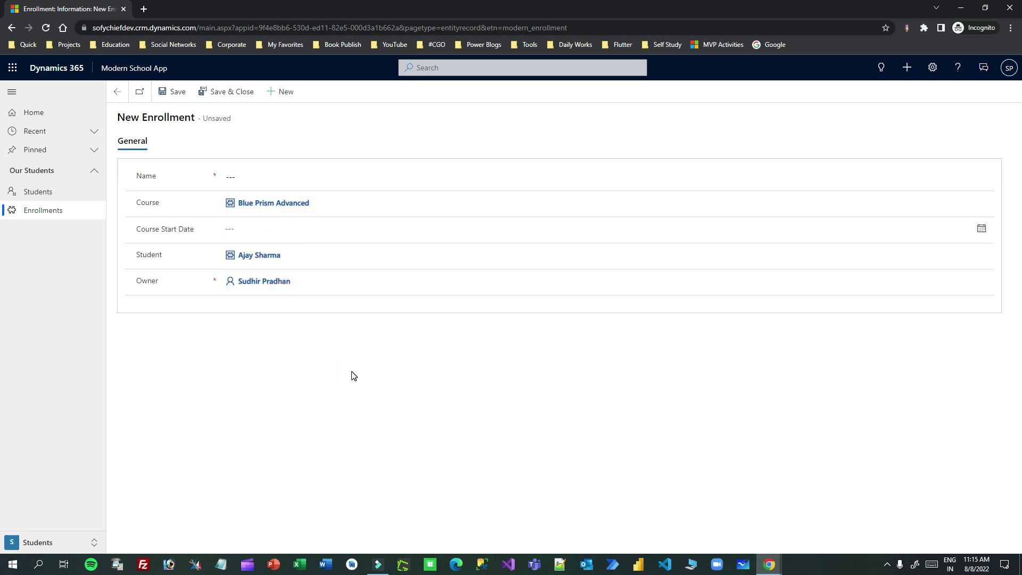